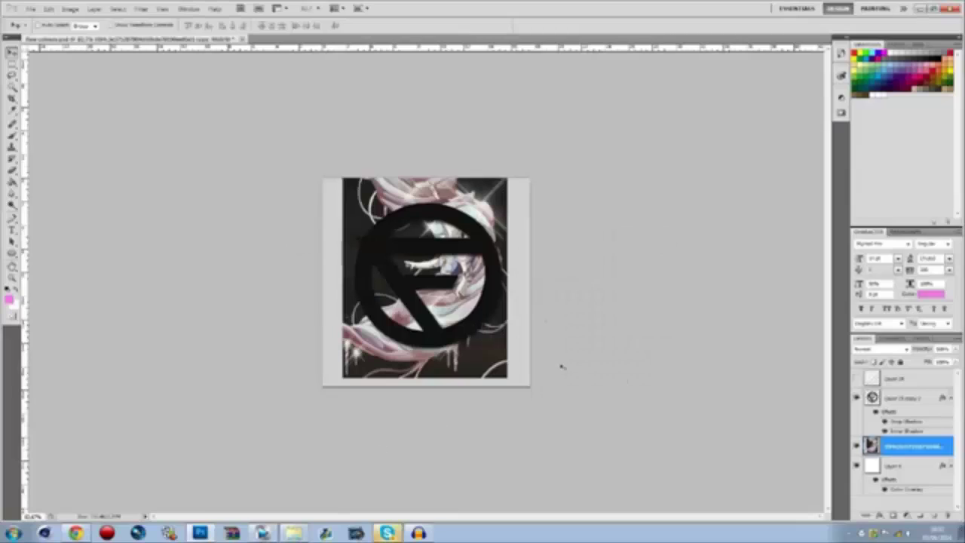
Step: Open the circular logo layer's blending options and check its Drop Shadow and Inner Shadow settings
{"action": "key", "text": "ctrl+plus"}
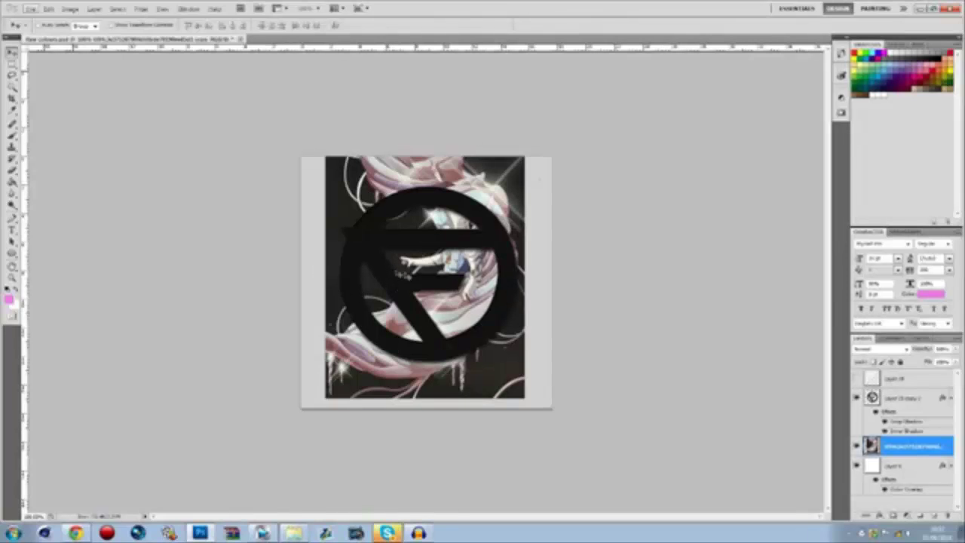
{"action": "left_click_drag", "start_coordinate": [923, 452], "coordinate": [895, 453]}
{"action": "key", "text": "ctrl+equal"}
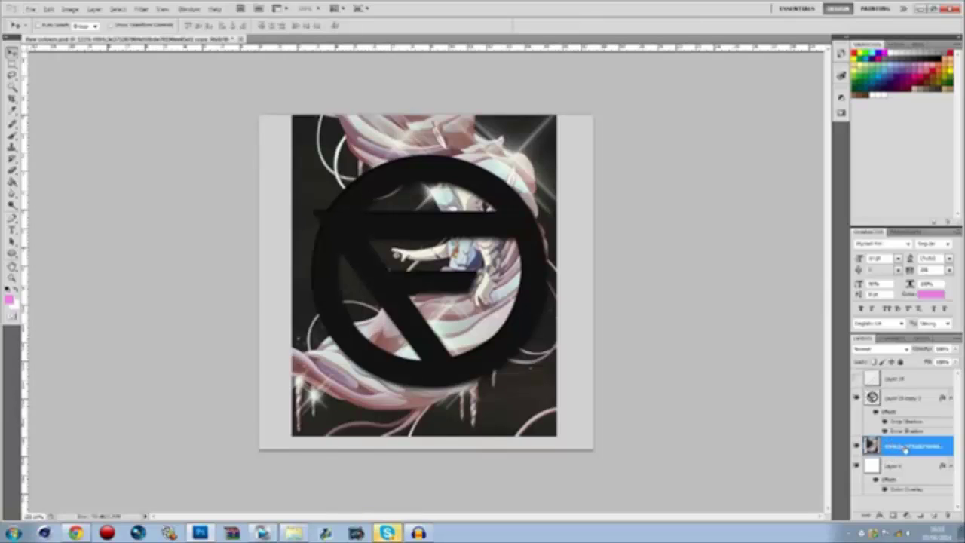
{"action": "left_click", "coordinate": [908, 399]}
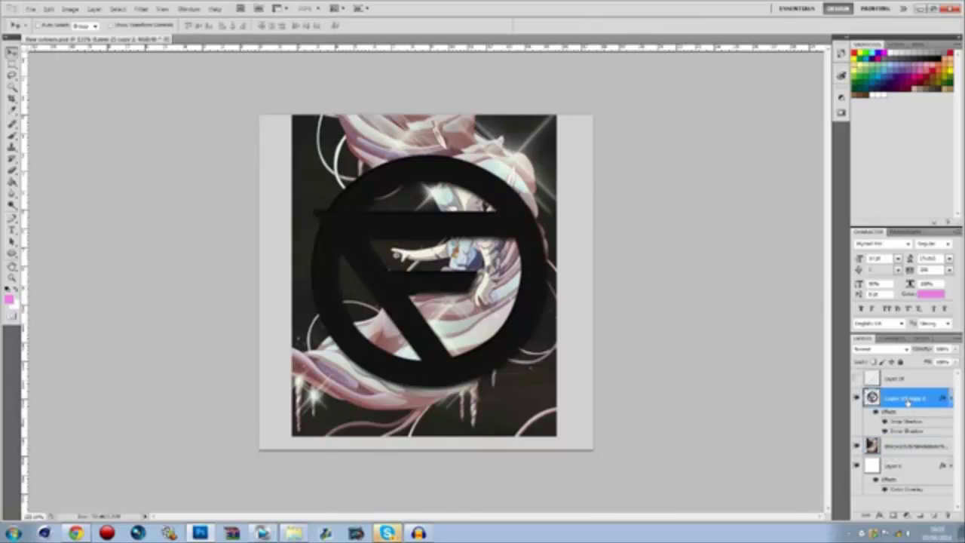
{"action": "right_click", "coordinate": [909, 399]}
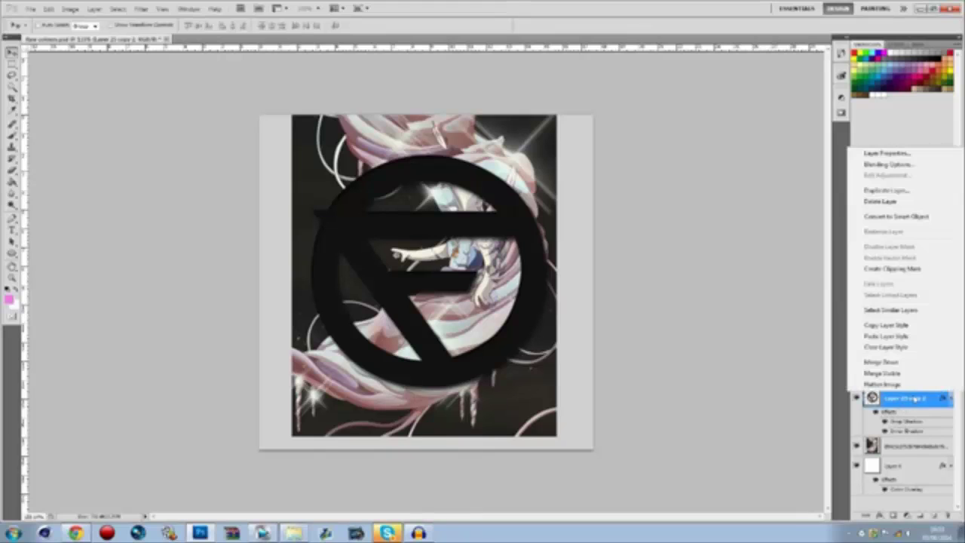
{"action": "left_click", "coordinate": [886, 170]}
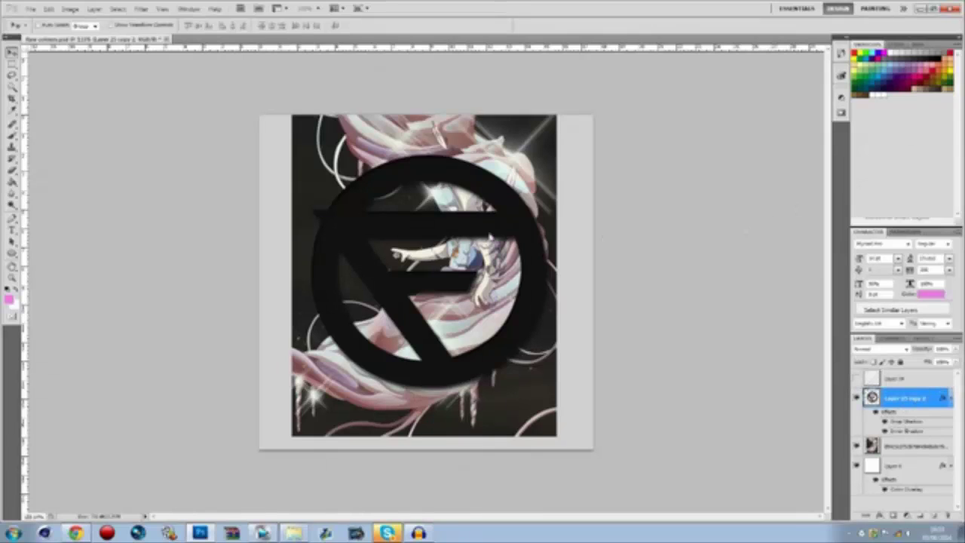
{"action": "left_click", "coordinate": [521, 246]}
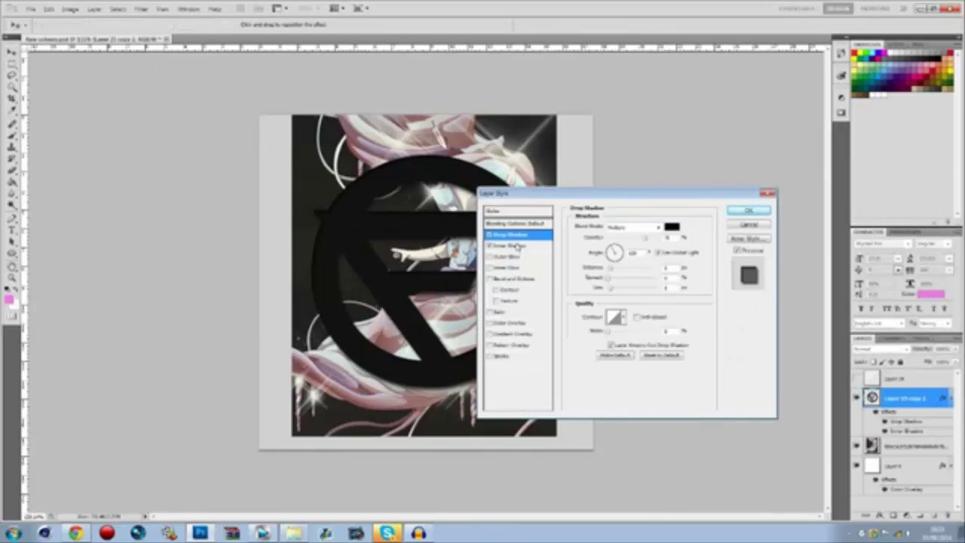
{"action": "left_click", "coordinate": [754, 209]}
Step: Duplicate the character artwork layer that sits beneath the logo
{"action": "left_click", "coordinate": [899, 448]}
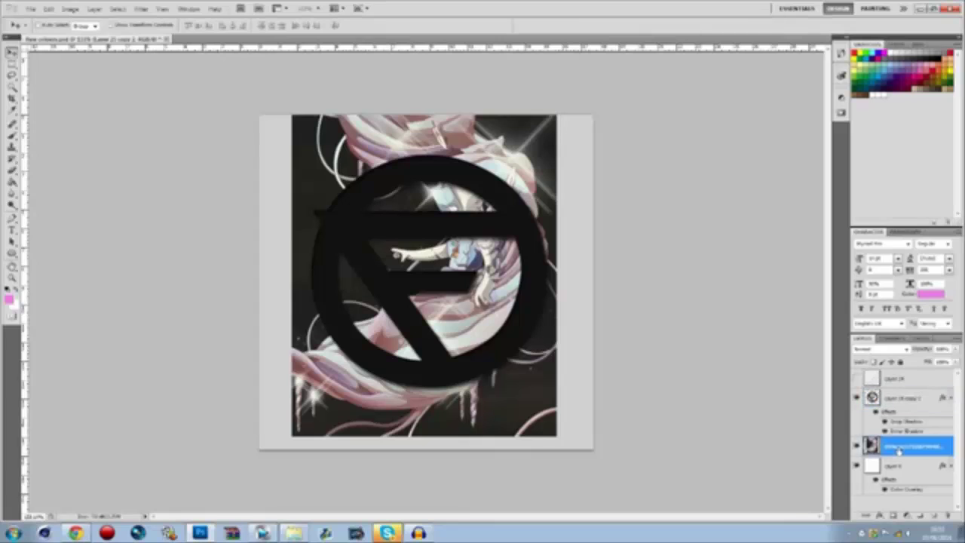
{"action": "key", "text": "ctrl+j"}
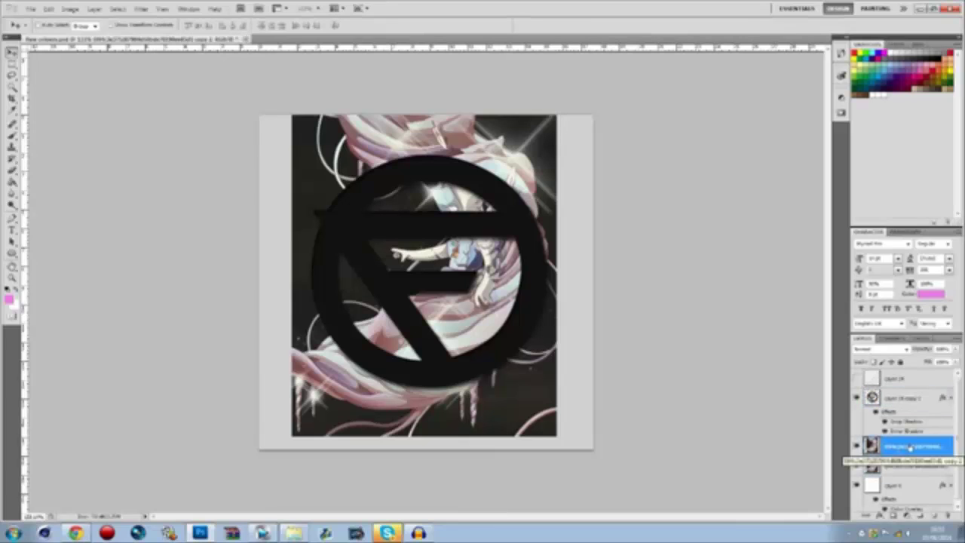
{"action": "right_click", "coordinate": [910, 448]}
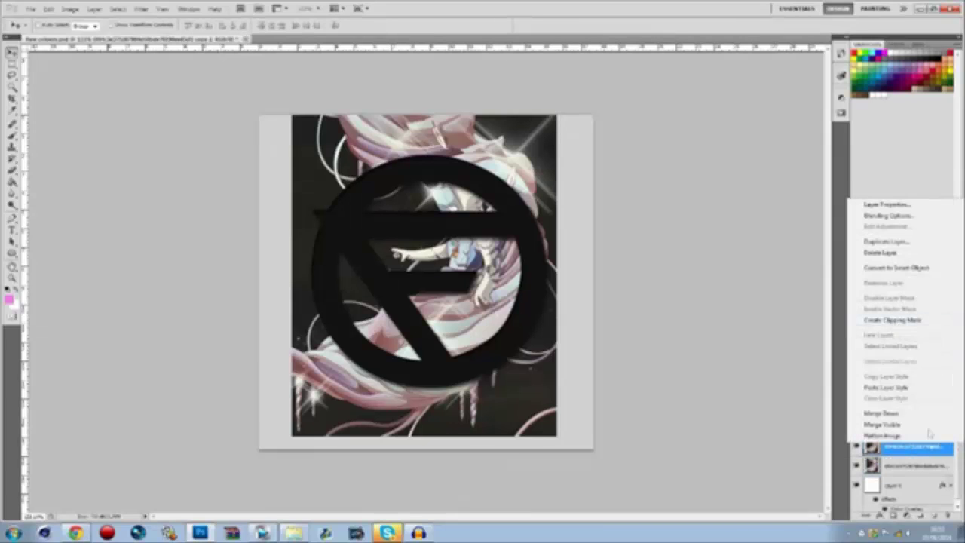
{"action": "left_click", "coordinate": [915, 452]}
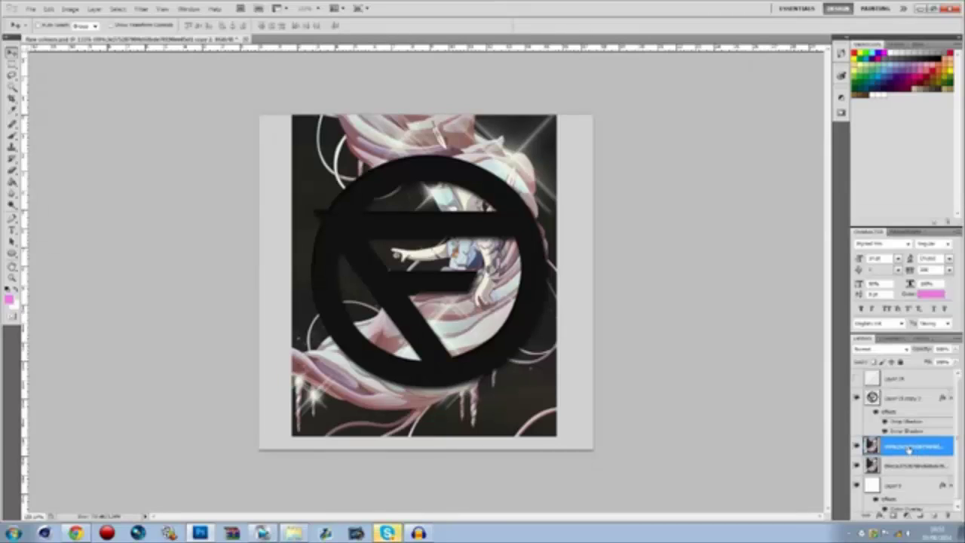
{"action": "right_click", "coordinate": [909, 450]}
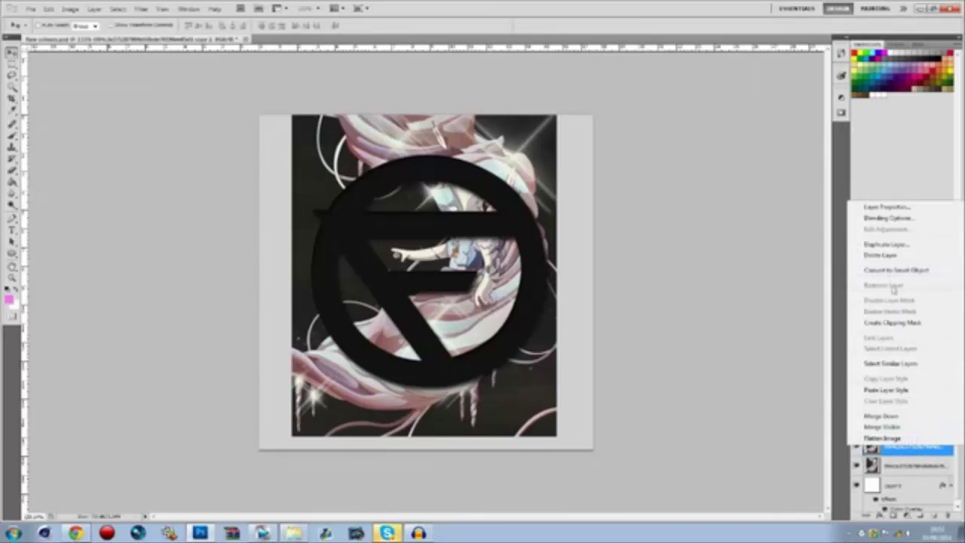
{"action": "left_click", "coordinate": [910, 457]}
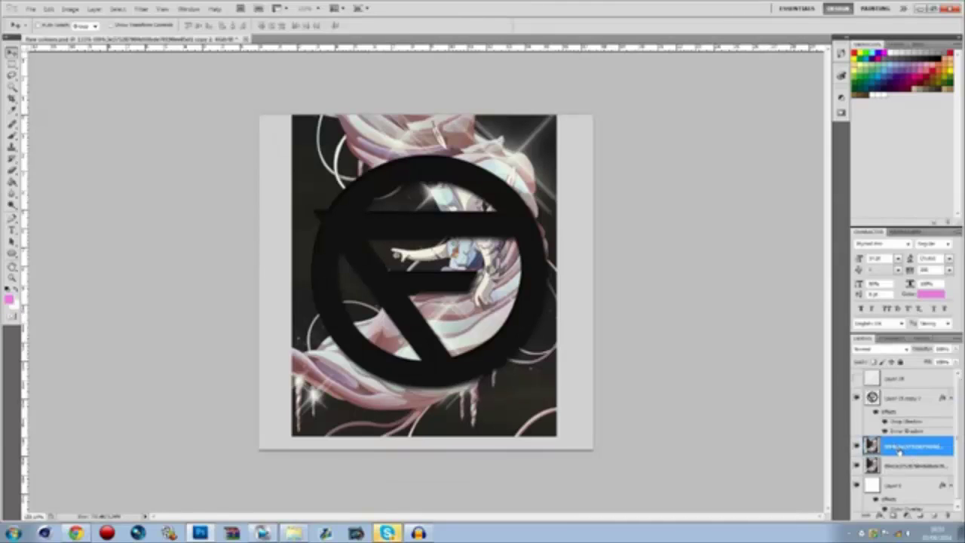
Step: Move the duplicated artwork above the logo layer and clip it to the logo with a clipping mask
{"action": "left_click_drag", "start_coordinate": [899, 451], "coordinate": [899, 400]}
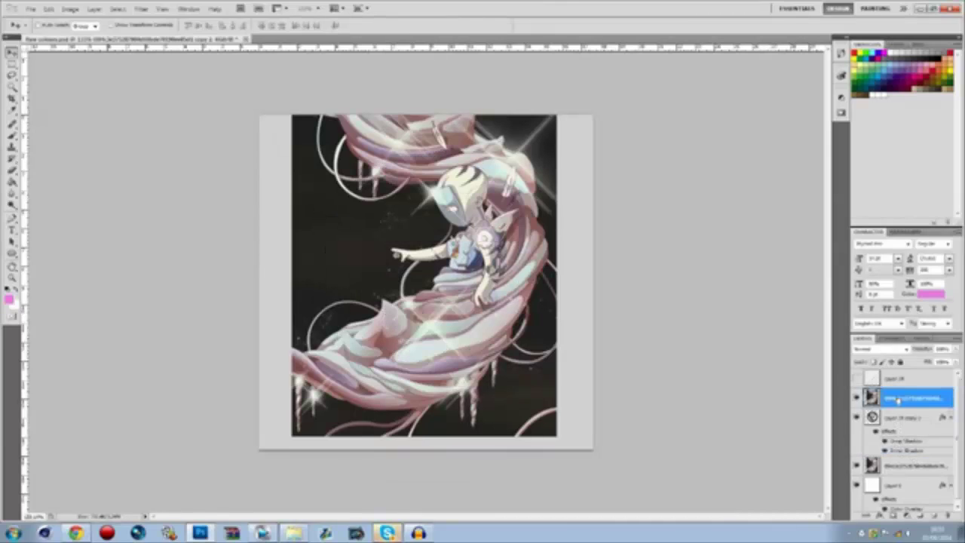
{"action": "right_click", "coordinate": [899, 400]}
{"action": "left_click", "coordinate": [900, 273]}
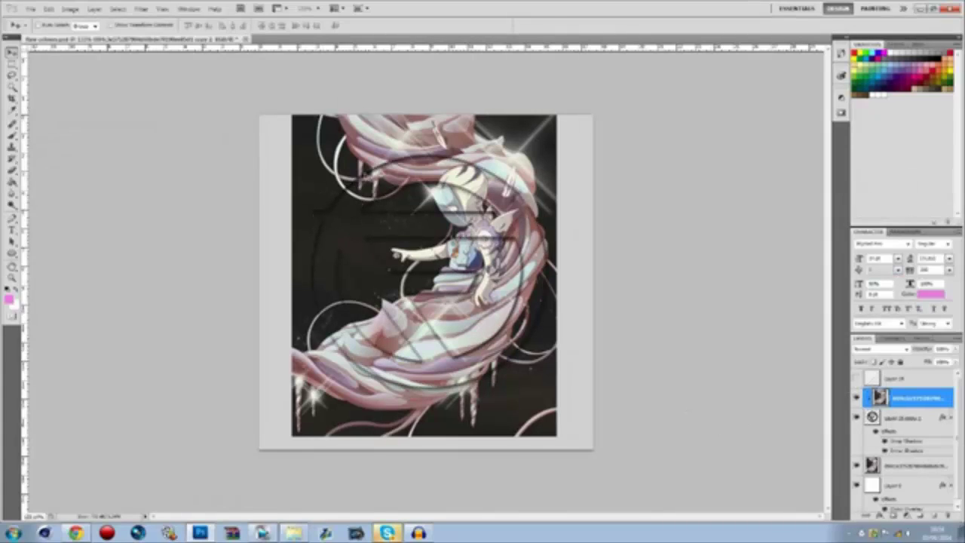
Step: Toggle the logo's Drop Shadow and Inner Shadow off and back on to compare the effect
{"action": "left_click", "coordinate": [884, 441]}
{"action": "left_click", "coordinate": [884, 450]}
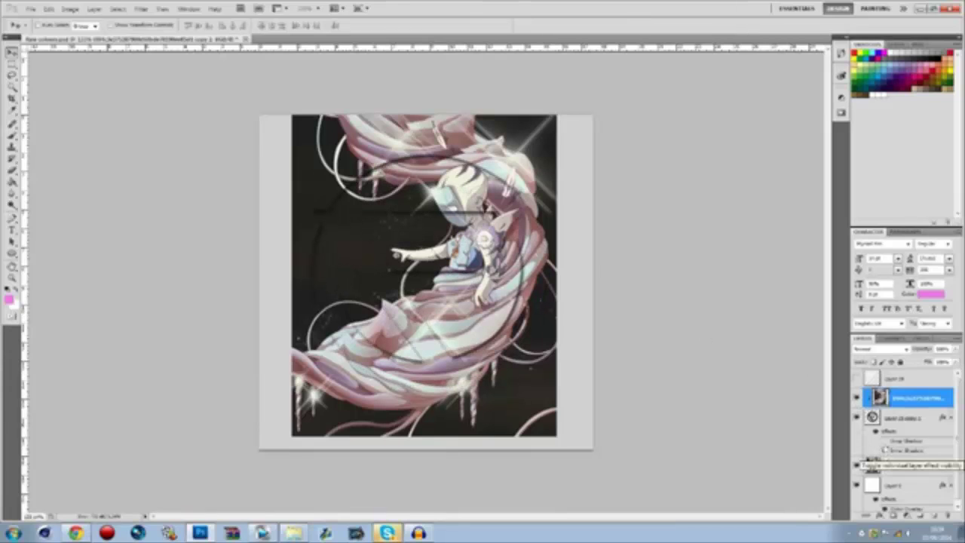
{"action": "left_click", "coordinate": [885, 442]}
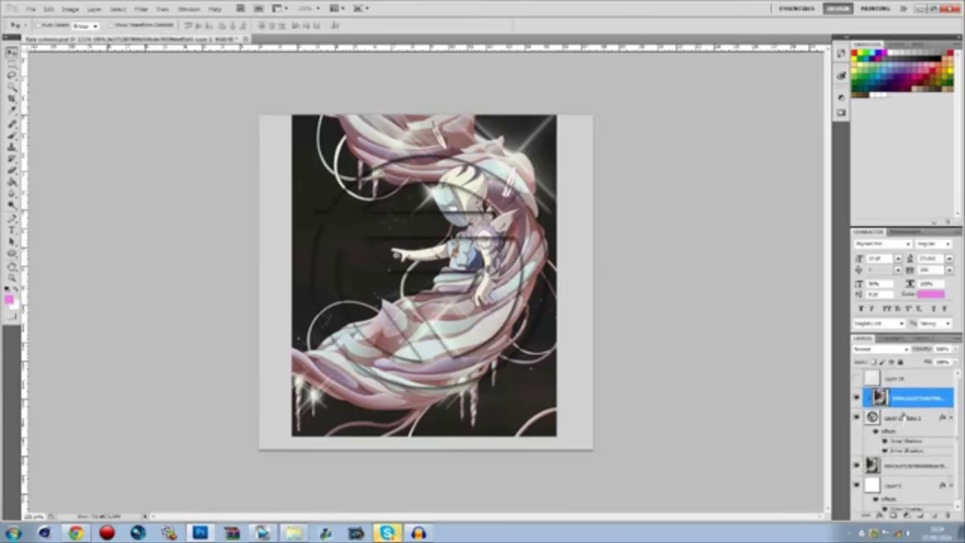
Step: Start a Pen tool path on the artwork, tracing the upper edge of the hair around the looped strand
{"action": "key", "text": "ctrl+plus"}
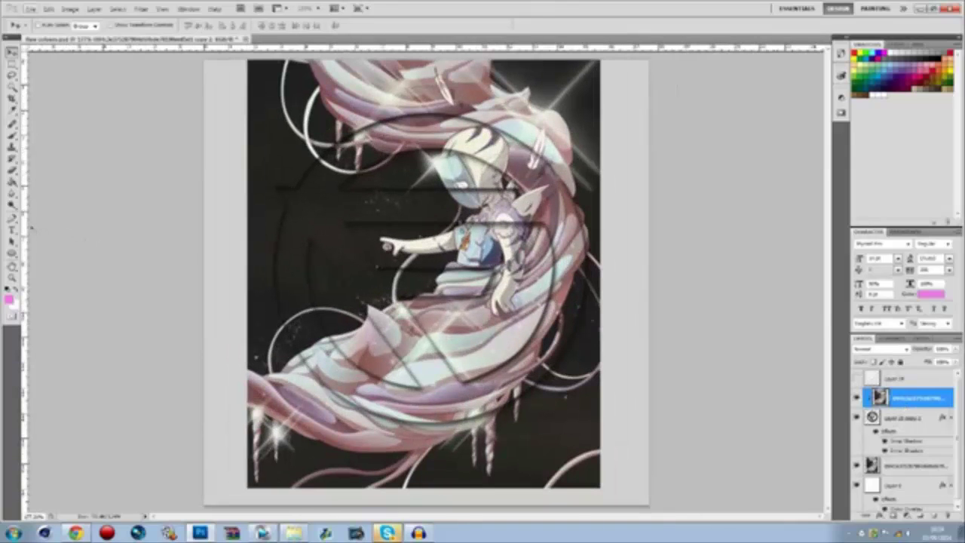
{"action": "left_click", "coordinate": [11, 218]}
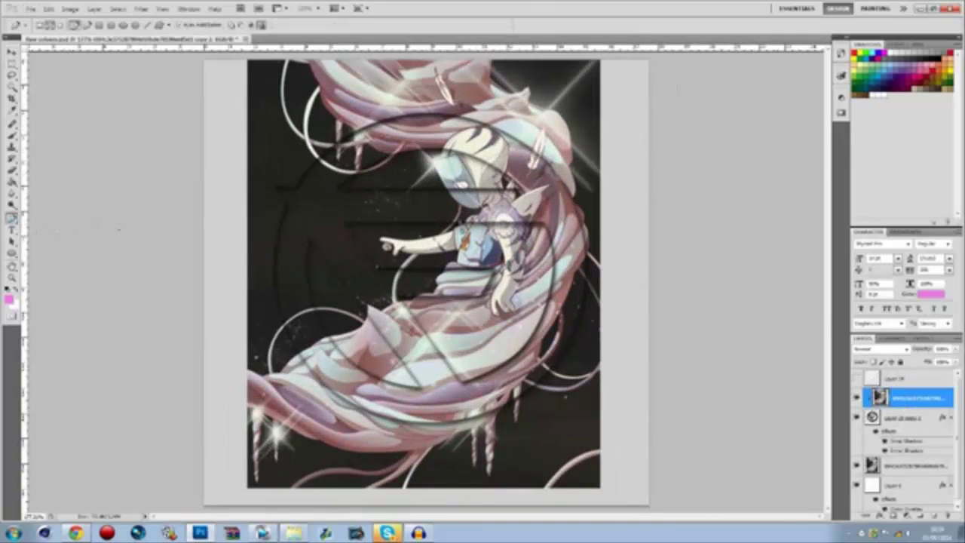
{"action": "key", "text": "ctrl+plus"}
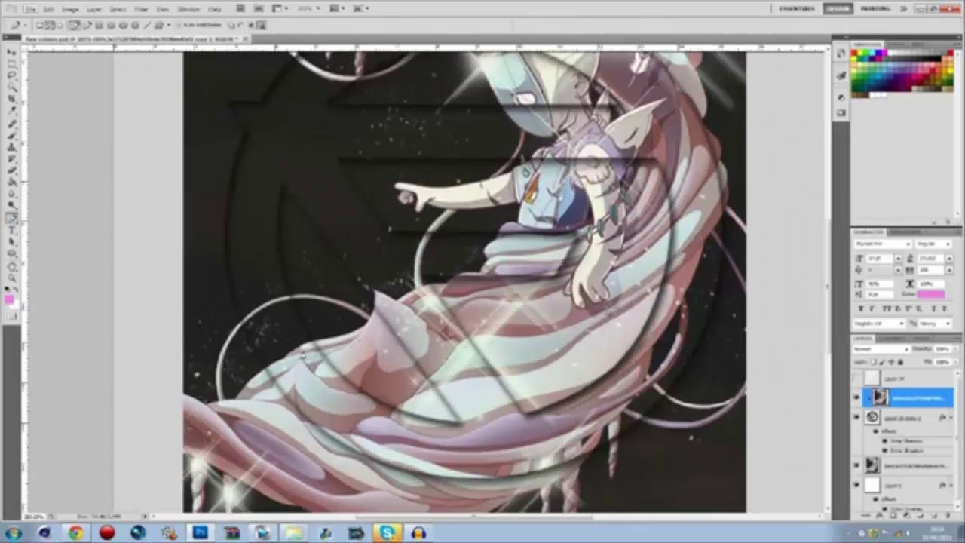
{"action": "key", "text": "ctrl+plus"}
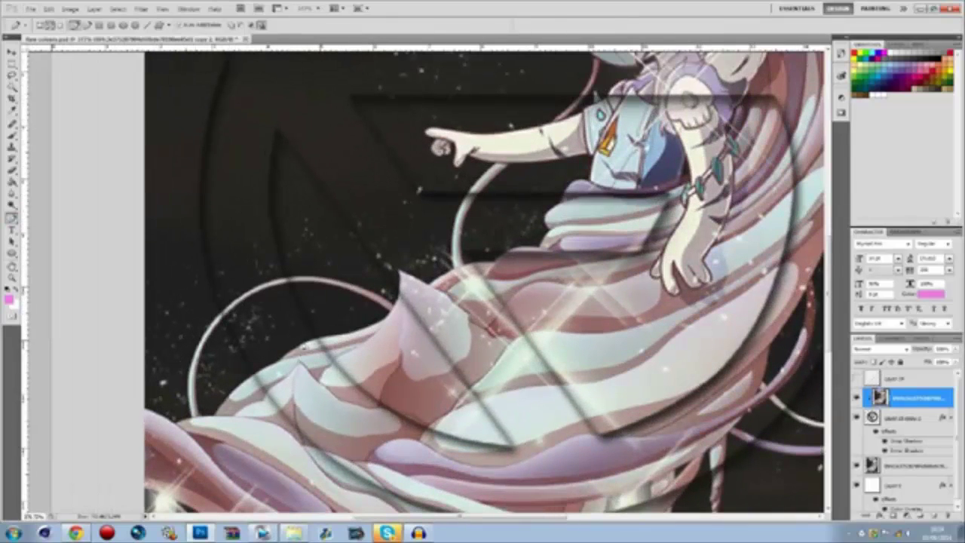
{"action": "left_click_drag", "start_coordinate": [351, 334], "coordinate": [392, 300]}
{"action": "key", "text": "ctrl+z"}
{"action": "left_click_drag", "start_coordinate": [290, 283], "coordinate": [220, 288]}
{"action": "key", "text": "ctrl+z"}
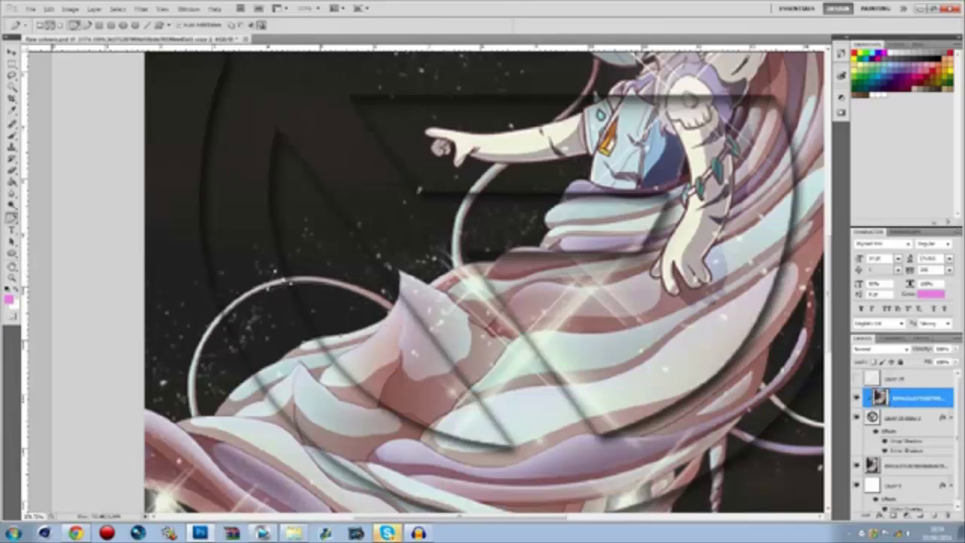
Step: Continue the Pen path over the hair's peak, along the outstretched arm and body, and back through the lower hair
{"action": "left_click_drag", "start_coordinate": [392, 301], "coordinate": [437, 337]}
{"action": "left_click_drag", "start_coordinate": [400, 273], "coordinate": [389, 252]}
{"action": "scroll", "coordinate": [468, 286], "scroll_direction": "up", "scroll_amount": 1}
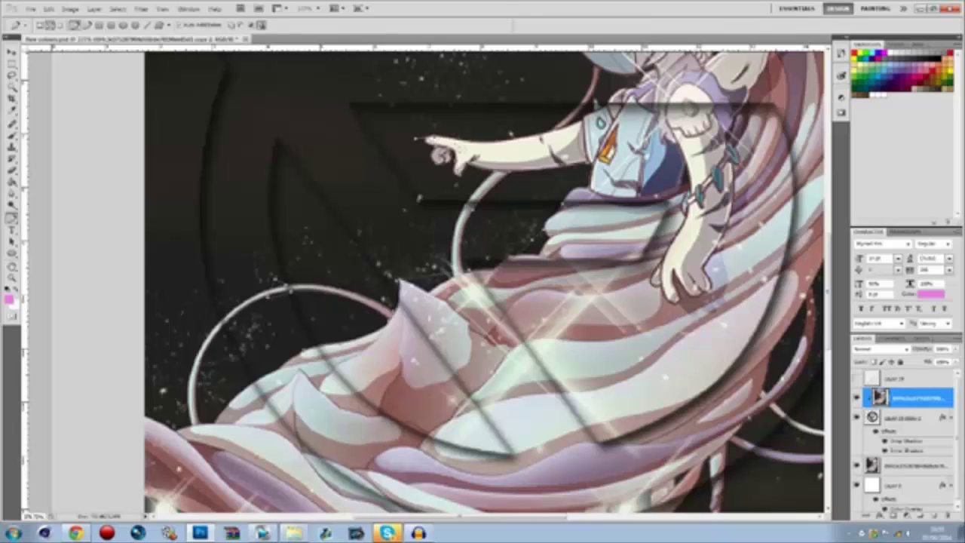
{"action": "left_click_drag", "start_coordinate": [557, 127], "coordinate": [592, 108]}
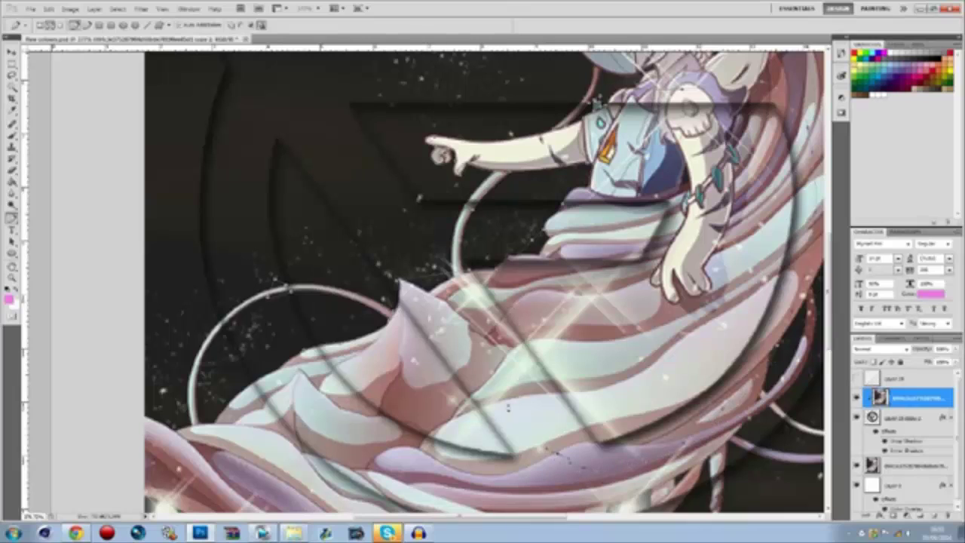
{"action": "scroll", "coordinate": [489, 388], "scroll_direction": "down", "scroll_amount": 2}
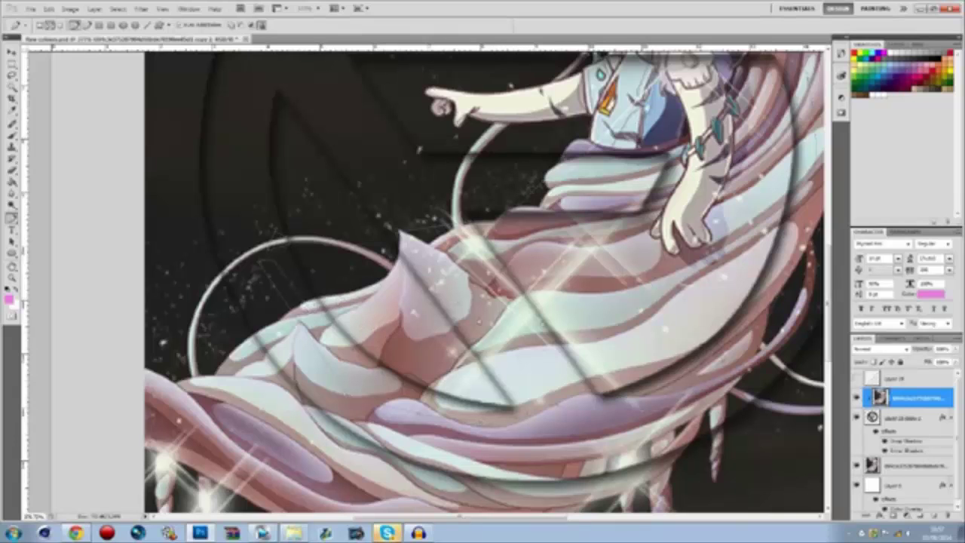
{"action": "scroll", "coordinate": [490, 330], "scroll_direction": "down", "scroll_amount": 3}
{"action": "scroll", "coordinate": [490, 330], "scroll_direction": "up", "scroll_amount": 1}
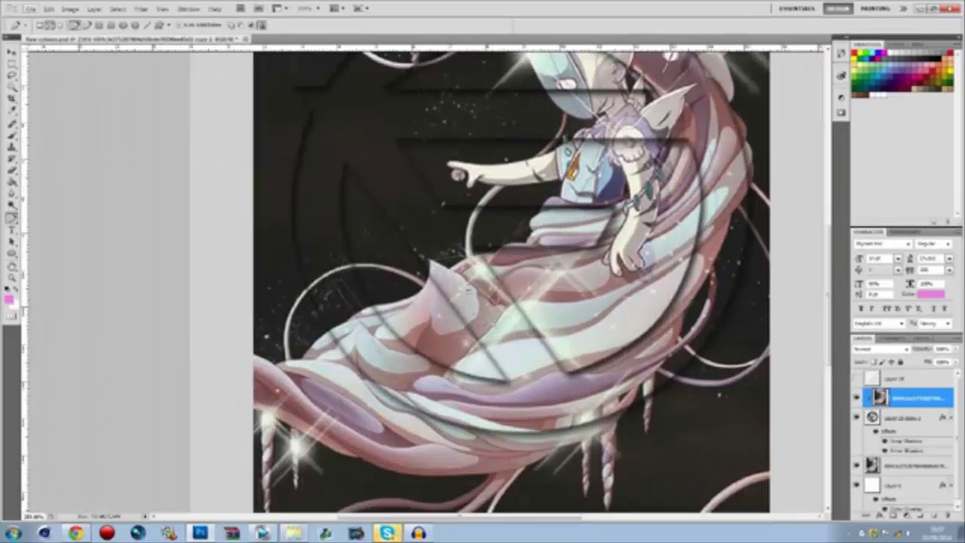
Step: Convert the traced path into a selection and copy that area of the clipped artwork onto a new layer
{"action": "right_click", "coordinate": [468, 285]}
{"action": "left_click", "coordinate": [505, 331]}
{"action": "key", "text": "Return"}
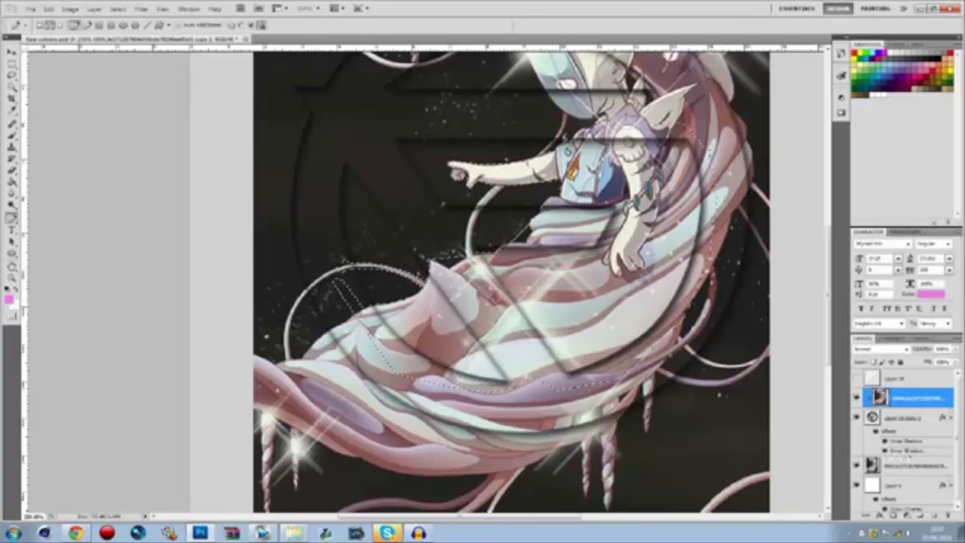
{"action": "left_click", "coordinate": [904, 466]}
{"action": "left_click", "coordinate": [903, 398]}
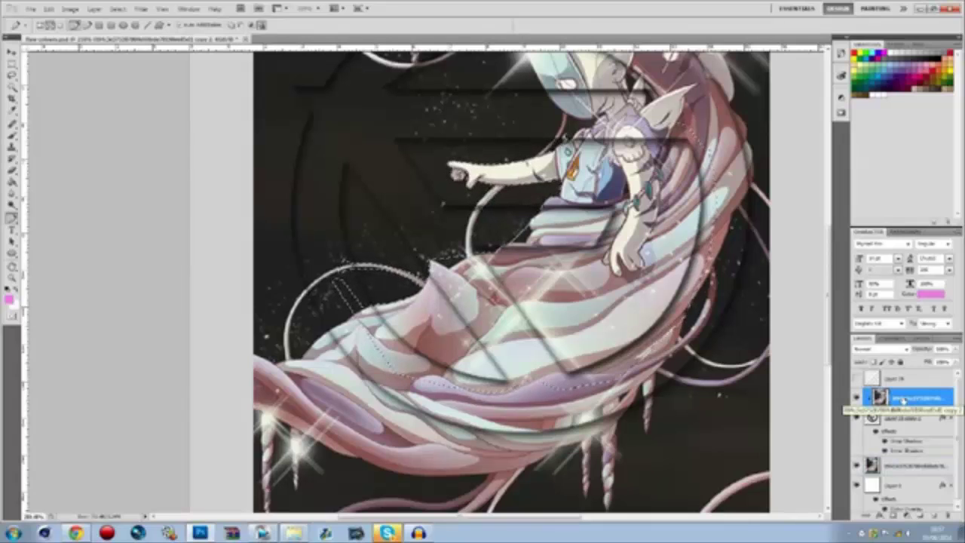
{"action": "key", "text": "ctrl+j"}
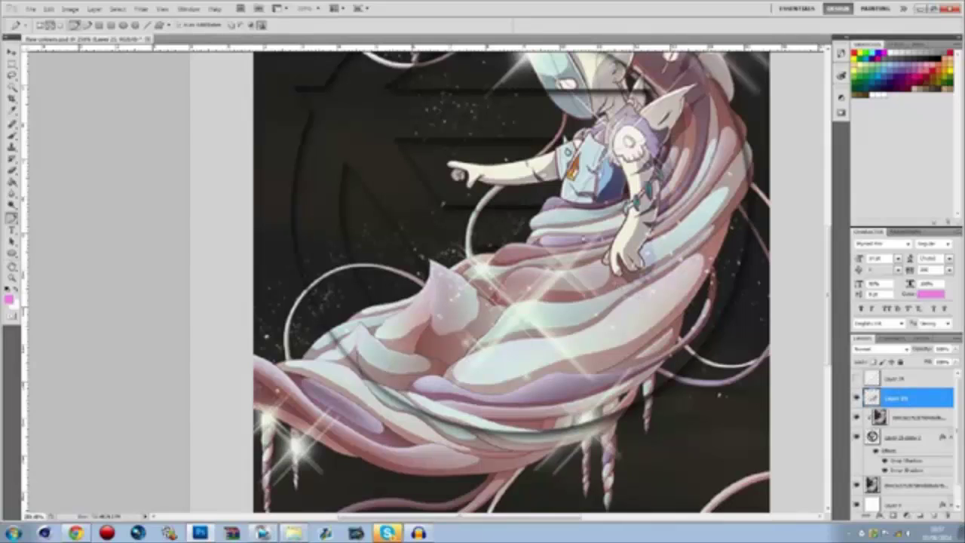
Step: Hide the original artwork layer beneath the logo to check the cut-out against the plain background
{"action": "scroll", "coordinate": [583, 239], "scroll_direction": "down", "scroll_amount": 3}
{"action": "scroll", "coordinate": [434, 303], "scroll_direction": "up", "scroll_amount": 3}
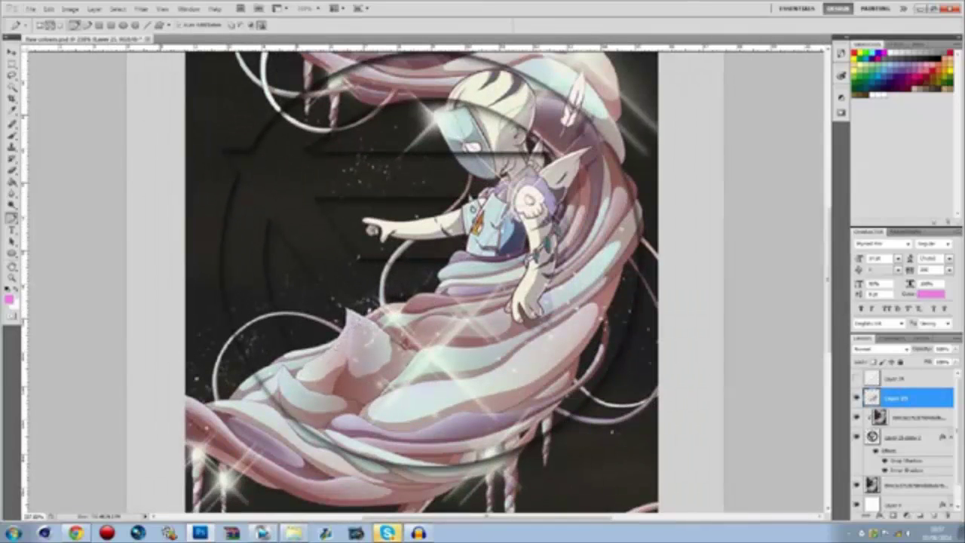
{"action": "left_click", "coordinate": [857, 485]}
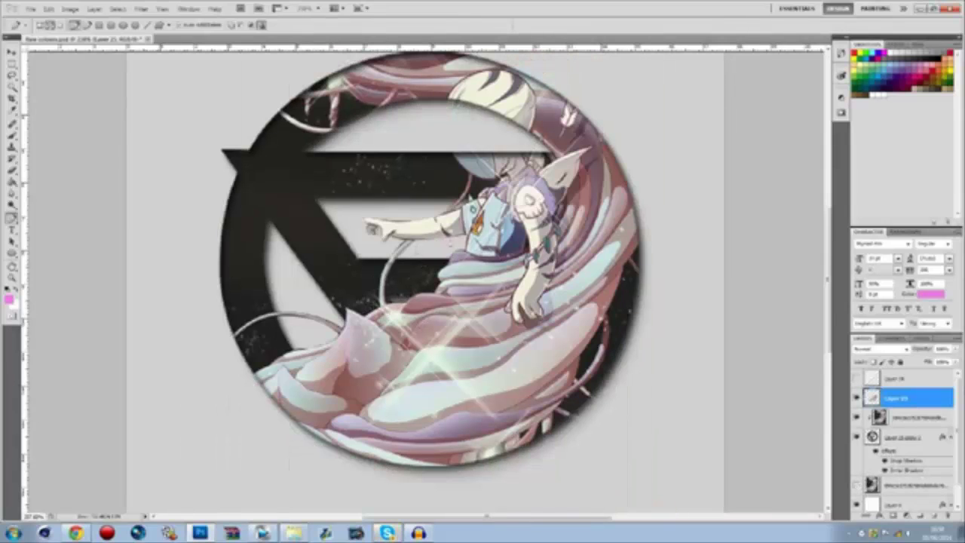
Step: Outline the edge strip above the pointing hand with a Pen path, convert it to a selection for clean-up, and deselect
{"action": "scroll", "coordinate": [383, 226], "scroll_direction": "up", "scroll_amount": 1}
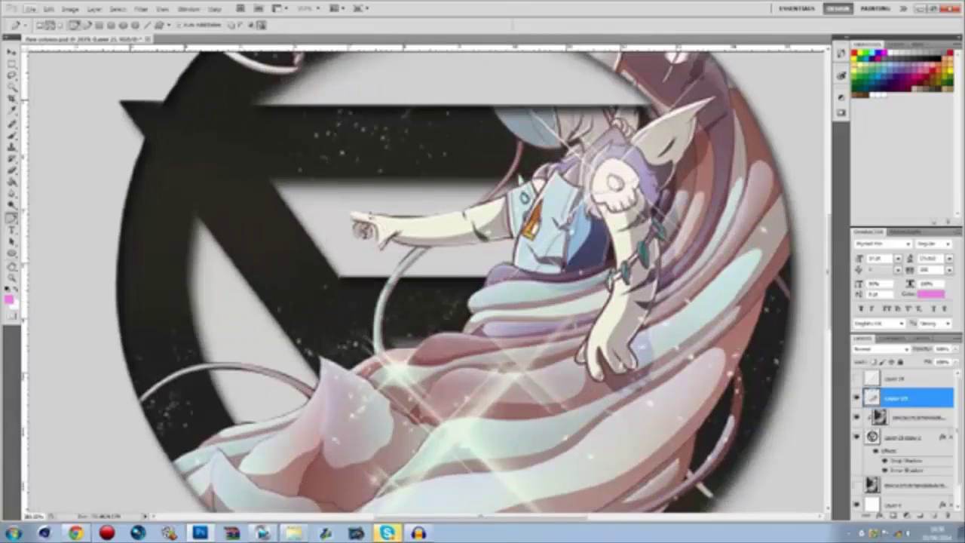
{"action": "left_click", "coordinate": [370, 212]}
{"action": "left_click_drag", "start_coordinate": [443, 215], "coordinate": [489, 207]}
{"action": "left_click", "coordinate": [442, 214], "text": "alt"}
{"action": "left_click", "coordinate": [434, 203]}
{"action": "right_click", "coordinate": [381, 204]}
{"action": "left_click", "coordinate": [417, 234]}
{"action": "key", "text": "Return"}
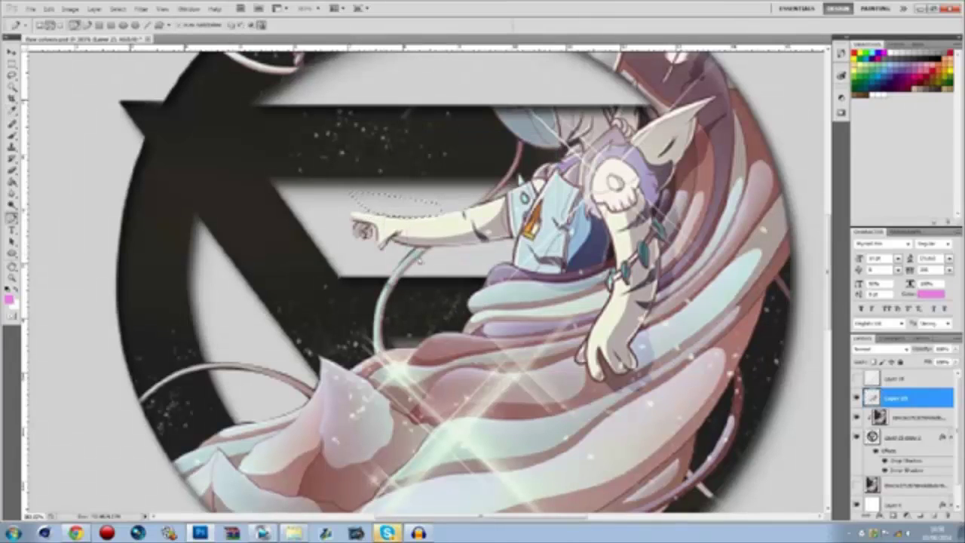
{"action": "key", "text": "ctrl+d"}
Step: Show the original artwork layer again and make the clipped artwork copy the active layer for work around the head
{"action": "left_click", "coordinate": [858, 486]}
{"action": "scroll", "coordinate": [453, 310], "scroll_direction": "down", "scroll_amount": 3}
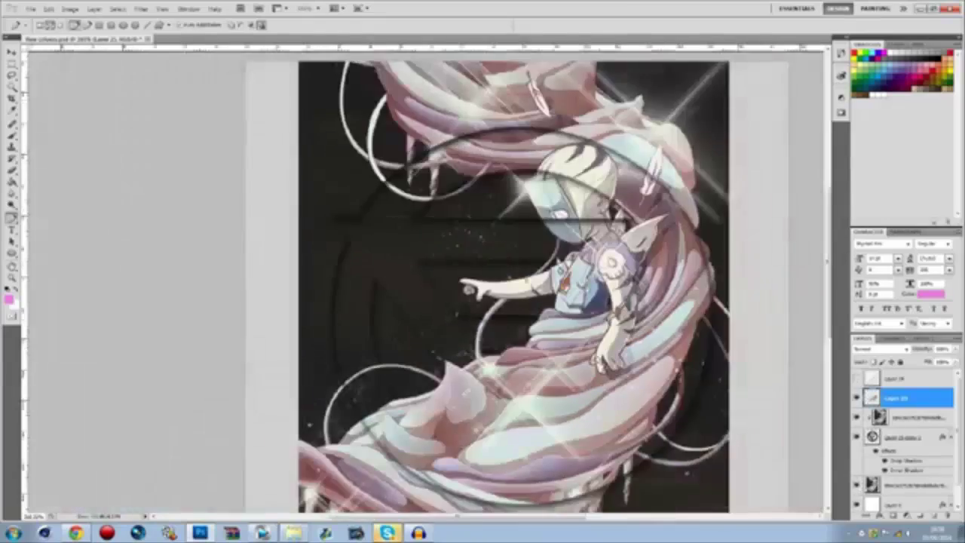
{"action": "scroll", "coordinate": [602, 353], "scroll_direction": "up", "scroll_amount": 2}
{"action": "scroll", "coordinate": [520, 271], "scroll_direction": "up", "scroll_amount": 4}
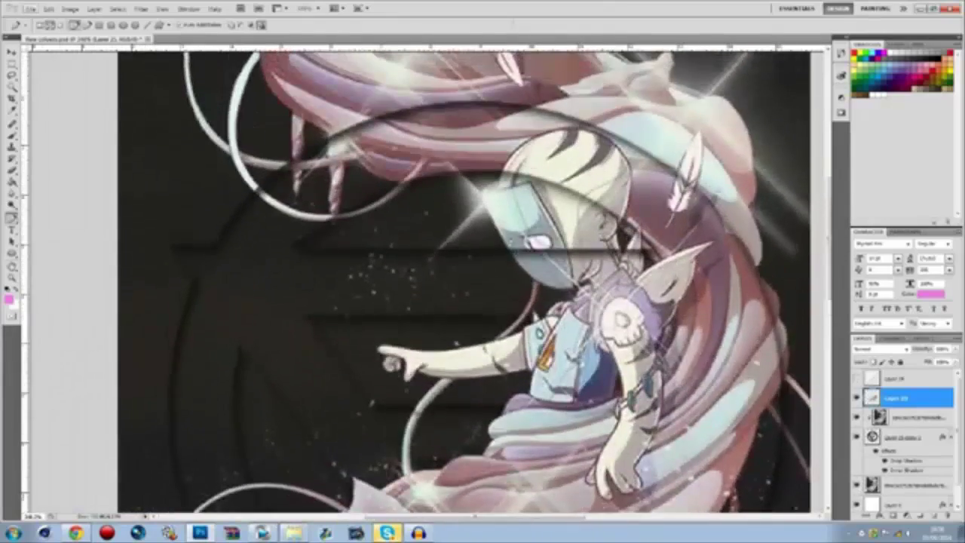
{"action": "scroll", "coordinate": [520, 271], "scroll_direction": "up", "scroll_amount": 3}
{"action": "key", "text": "alt+bracketleft"}
{"action": "key", "text": "ctrl+minus"}
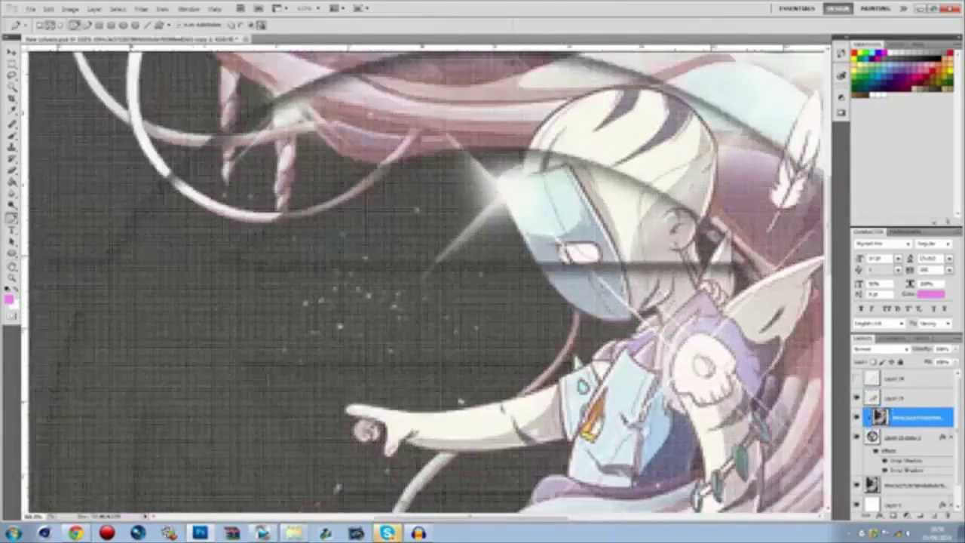
Step: Trace the character's head and mask with a Pen path where they cross the logo's edge
{"action": "key", "text": "ctrl+minus"}
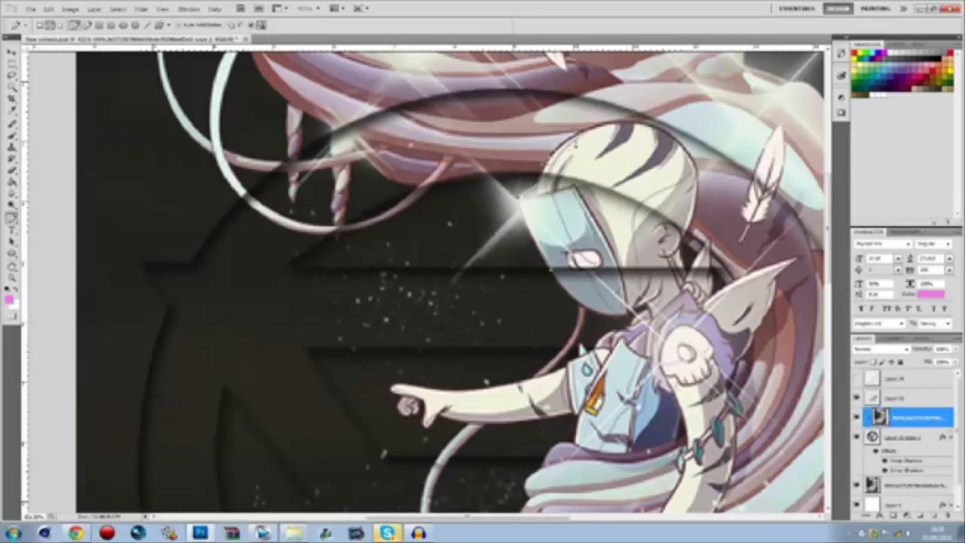
{"action": "left_click_drag", "start_coordinate": [576, 140], "coordinate": [681, 172]}
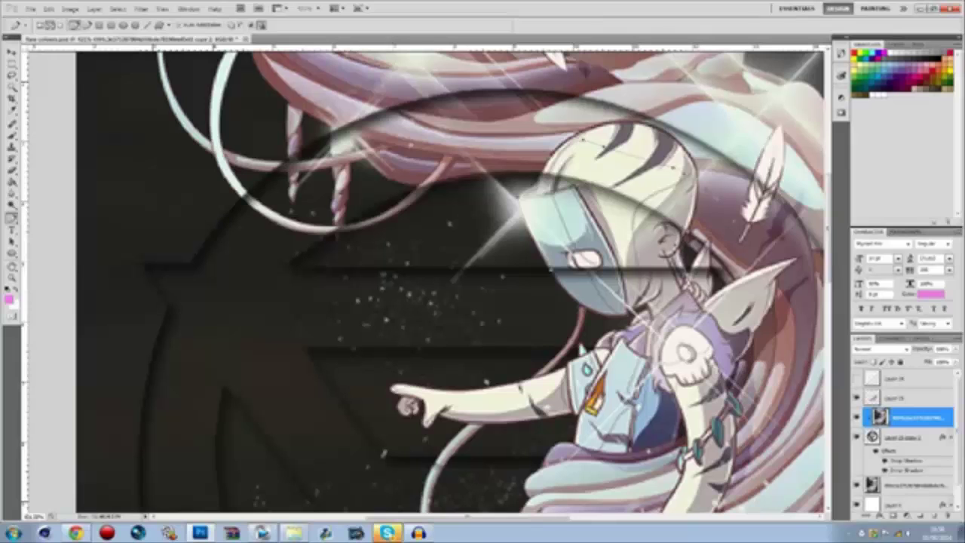
{"action": "scroll", "coordinate": [722, 284], "scroll_direction": "down", "scroll_amount": 3}
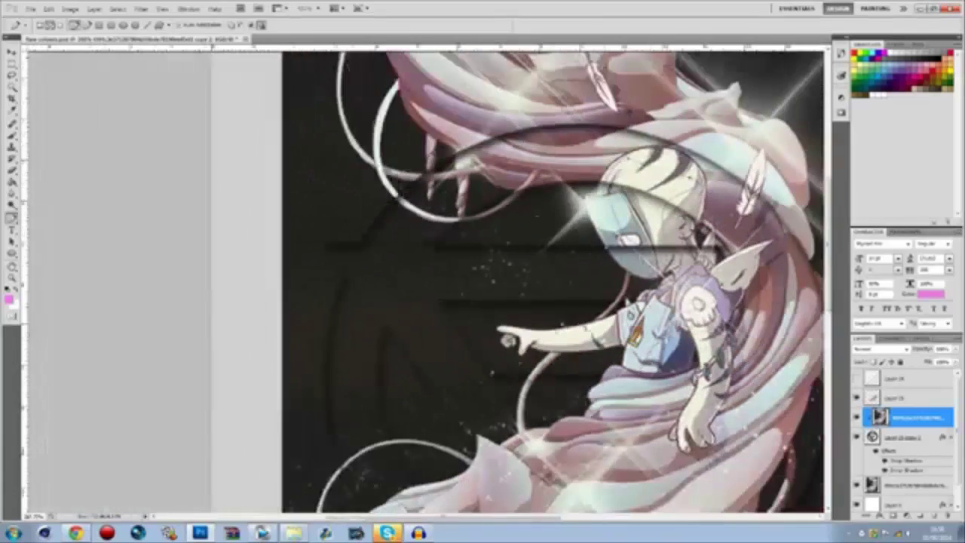
{"action": "scroll", "coordinate": [722, 287], "scroll_direction": "up", "scroll_amount": 2}
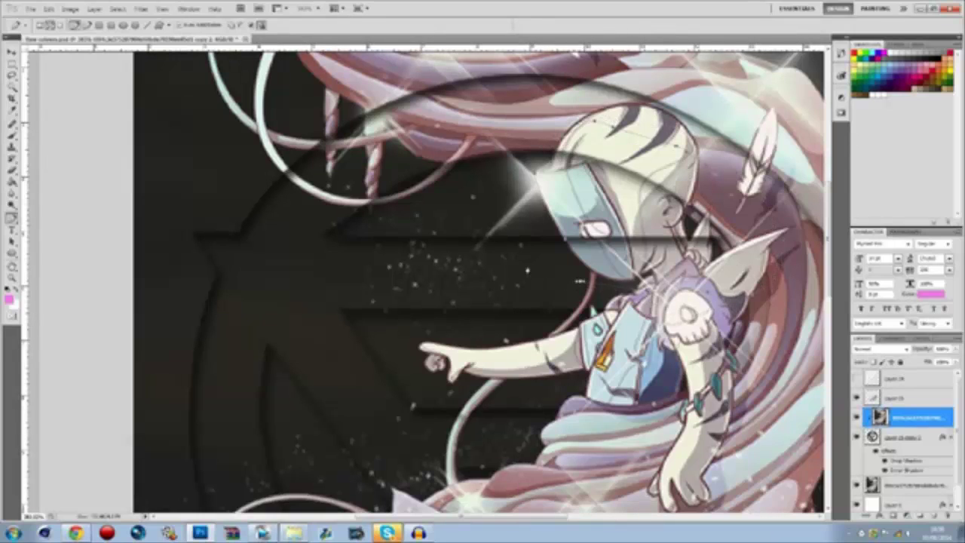
Step: Convert the head path into a selection and copy that area of the clipped artwork onto a new layer
{"action": "right_click", "coordinate": [586, 255]}
{"action": "left_click", "coordinate": [620, 300]}
{"action": "key", "text": "Return"}
{"action": "key", "text": "ctrl+j"}
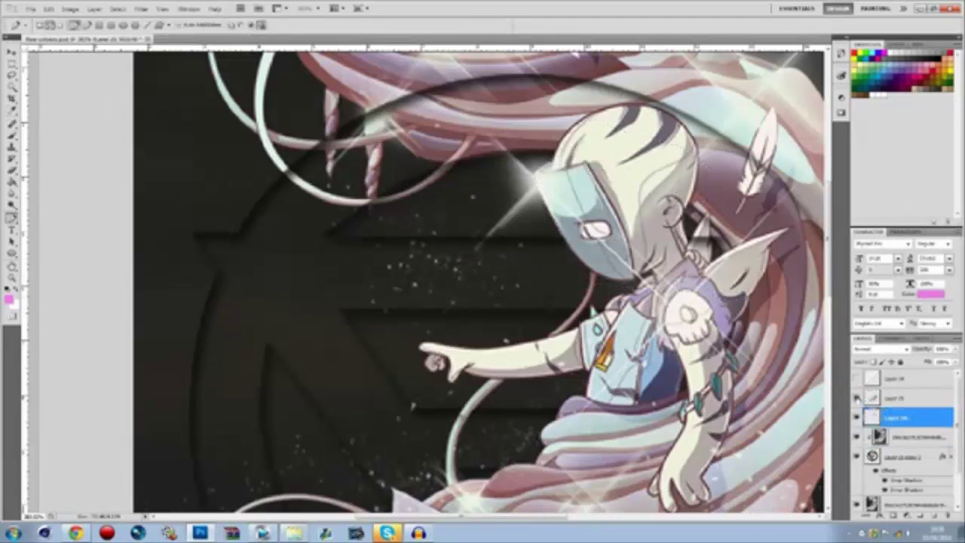
Step: Trace the hair and hanging strands above the logo's ring with a Pen path
{"action": "scroll", "coordinate": [650, 314], "scroll_direction": "up", "scroll_amount": 5}
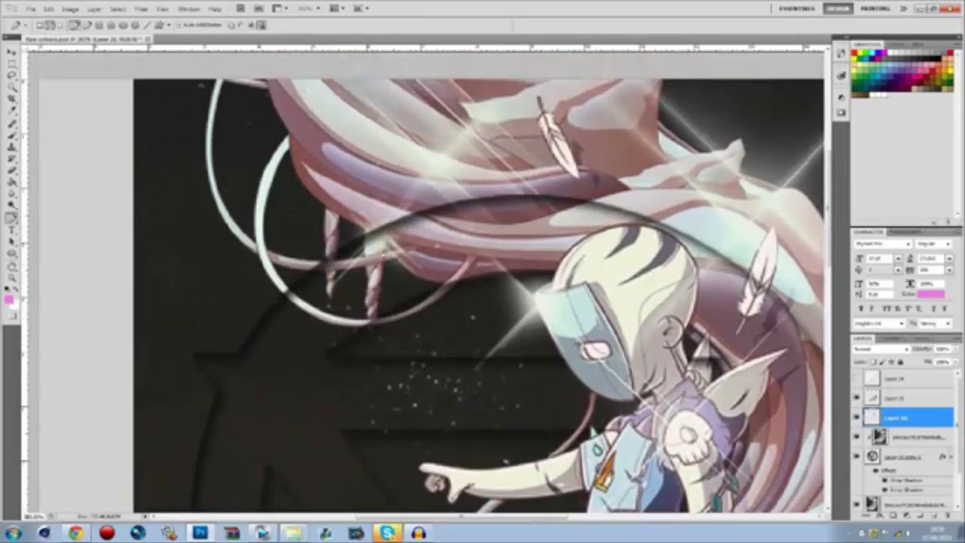
{"action": "key", "text": "alt"}
{"action": "left_click_drag", "start_coordinate": [337, 259], "coordinate": [339, 310]}
{"action": "left_click", "coordinate": [338, 262], "text": "alt"}
{"action": "left_click_drag", "start_coordinate": [317, 274], "coordinate": [315, 282]}
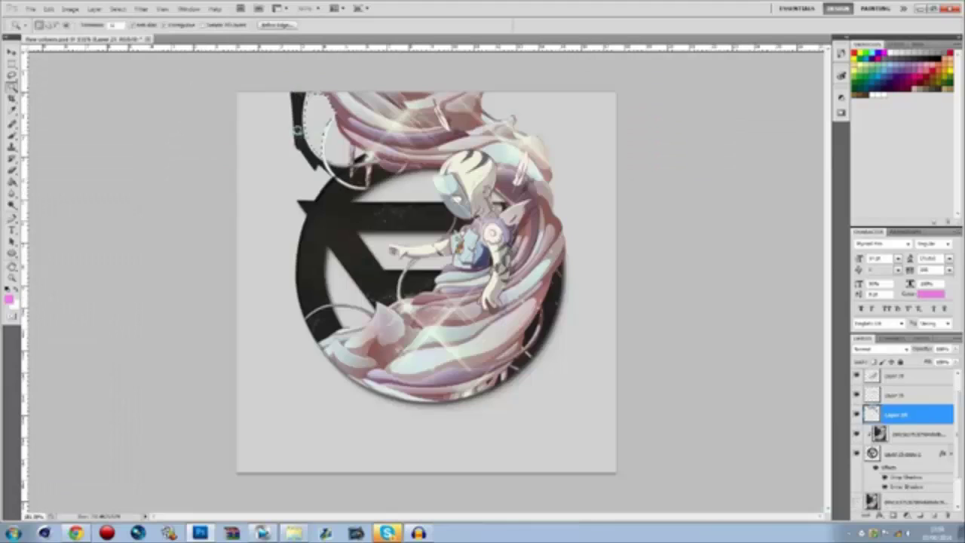
Step: Delete the selected dark background around the thin looping strand beside the hair, and deselect
{"action": "key", "text": "Delete"}
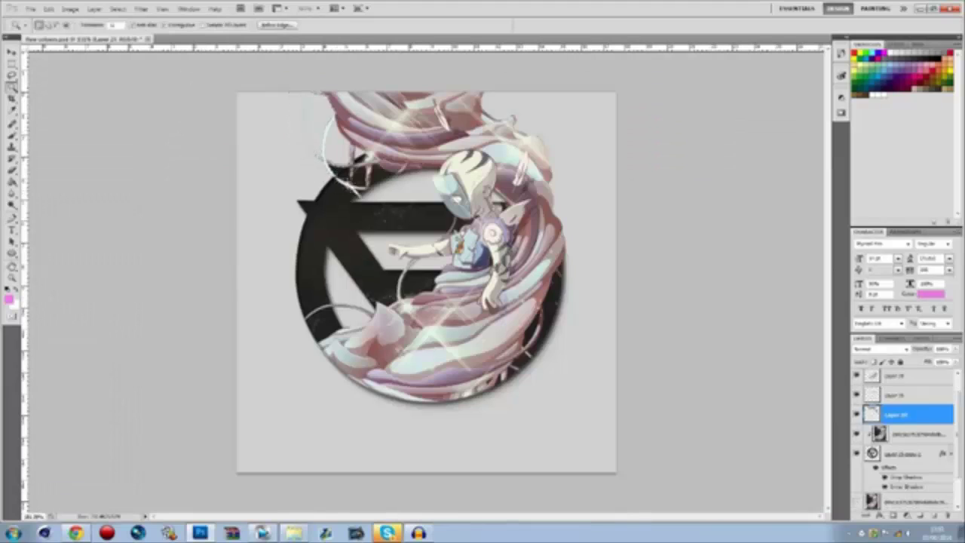
{"action": "key", "text": "ctrl+d"}
{"action": "key", "text": "ctrl+plus"}
{"action": "key", "text": "ctrl+minus"}
{"action": "key", "text": "ctrl+minus"}
{"action": "key", "text": "ctrl+minus"}
{"action": "key", "text": "ctrl+plus"}
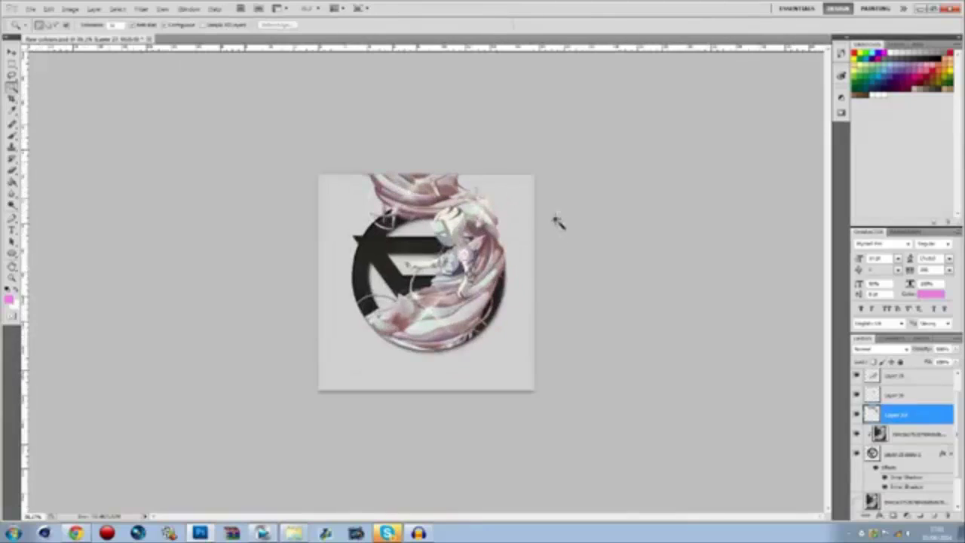
Step: Toggle the visibility of the cut-out layers to check which part of the artwork each one holds
{"action": "left_click", "coordinate": [11, 51]}
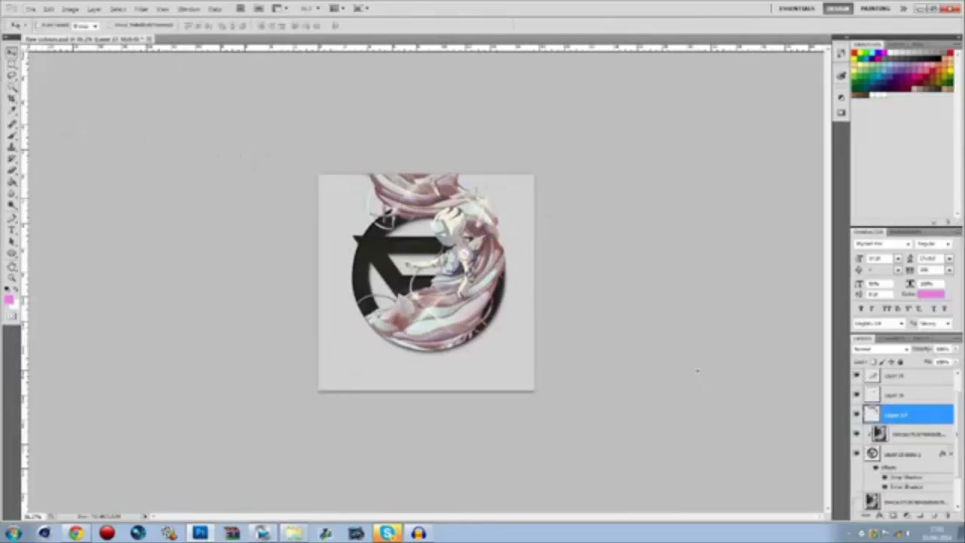
{"action": "scroll", "coordinate": [916, 422], "scroll_direction": "up", "scroll_amount": 1}
{"action": "left_click", "coordinate": [900, 400]}
{"action": "left_click", "coordinate": [896, 419]}
{"action": "left_click", "coordinate": [857, 437]}
{"action": "left_click", "coordinate": [857, 436]}
{"action": "left_click", "coordinate": [856, 417]}
{"action": "left_click", "coordinate": [856, 399]}
{"action": "left_click", "coordinate": [855, 401]}
Step: Merge the three cut-out layers of the arm, head and hair into one layer
{"action": "left_click", "coordinate": [899, 438]}
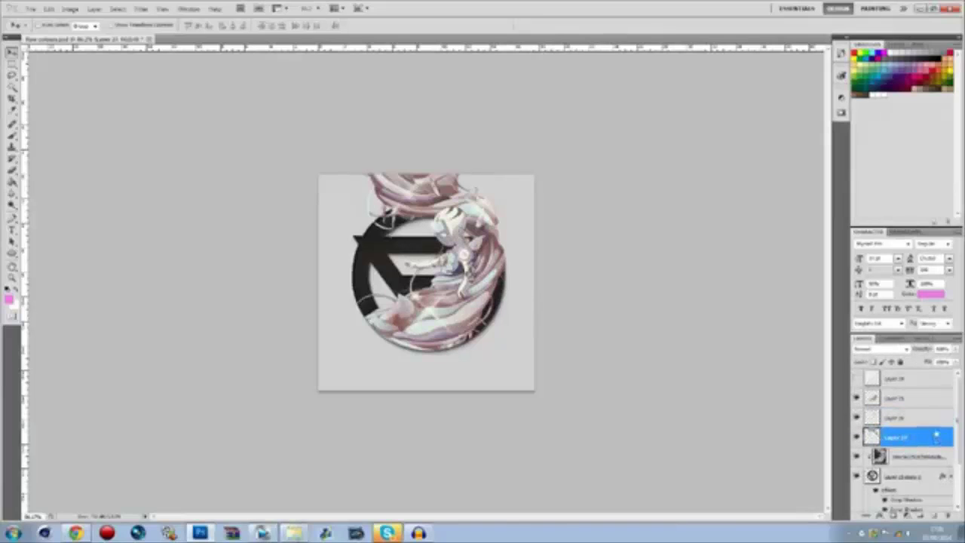
{"action": "left_click", "coordinate": [922, 425], "text": "shift"}
{"action": "left_click", "coordinate": [909, 402], "text": "shift"}
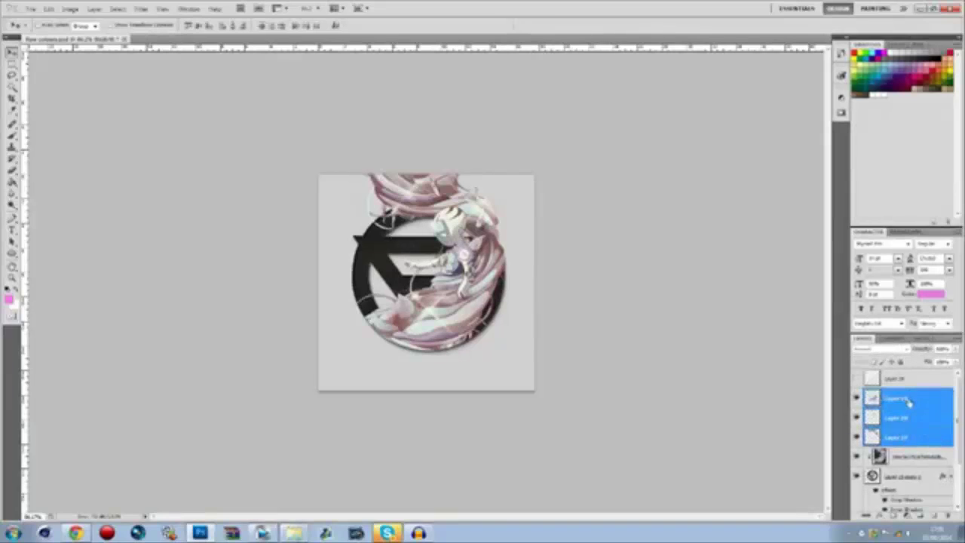
{"action": "key", "text": "ctrl+e"}
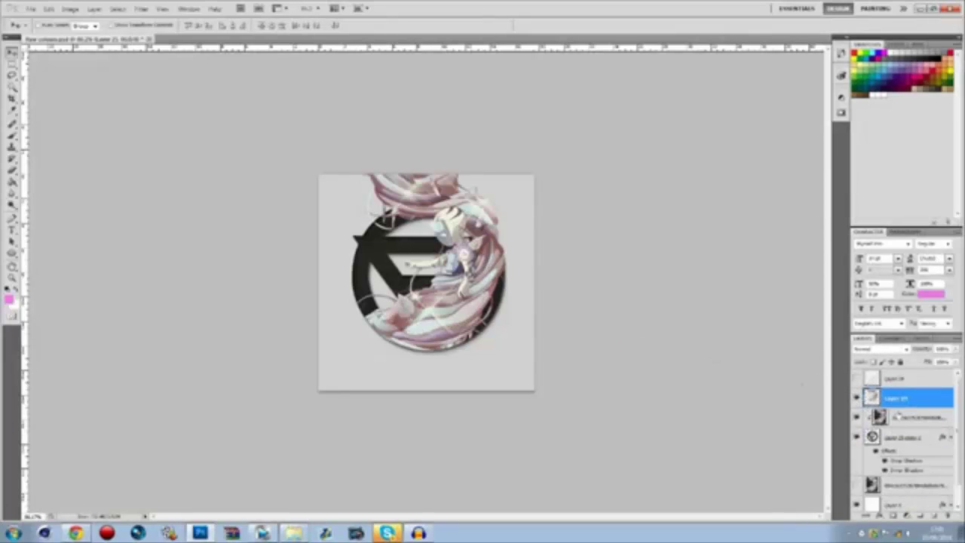
Step: Add a new empty layer directly above the clipped artwork layer
{"action": "left_click", "coordinate": [903, 417]}
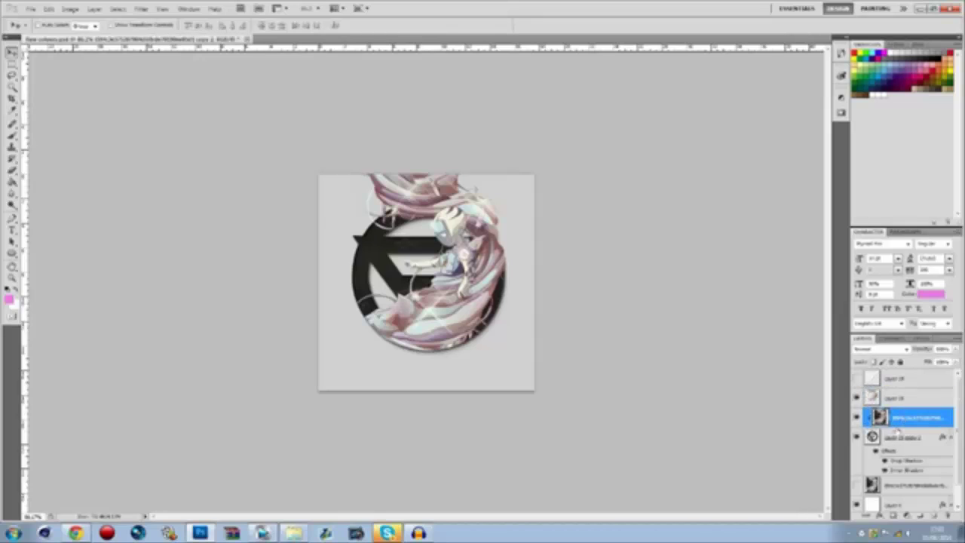
{"action": "left_click", "coordinate": [894, 439]}
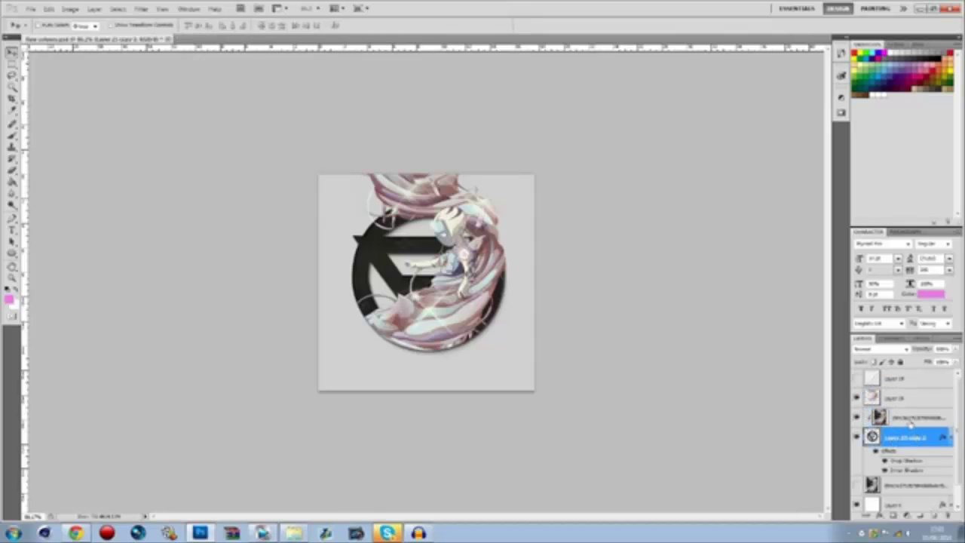
{"action": "left_click", "coordinate": [911, 420]}
{"action": "left_click", "coordinate": [934, 516]}
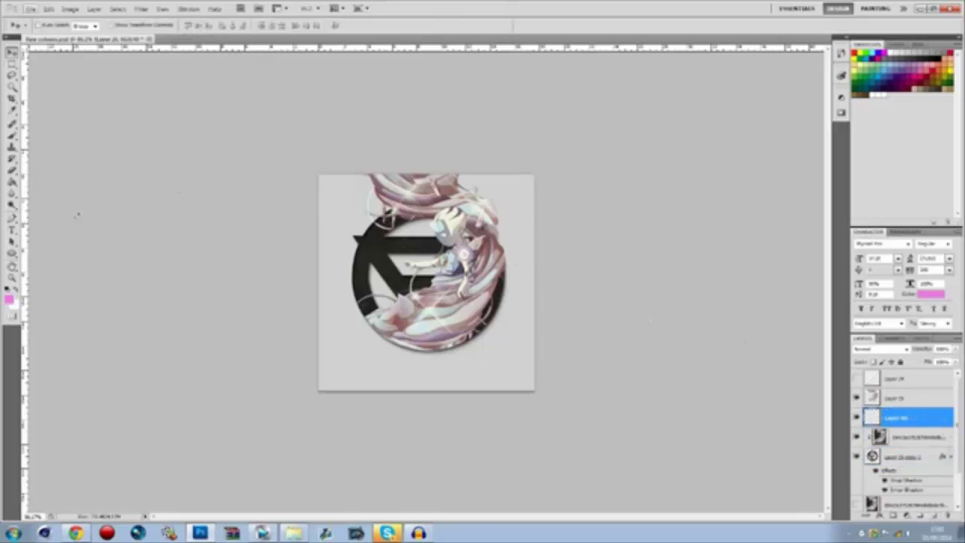
Step: Set the foreground colour to white and check that the brush is a small hard round tip with 100% hardness
{"action": "left_click", "coordinate": [12, 218]}
{"action": "left_click", "coordinate": [9, 298]}
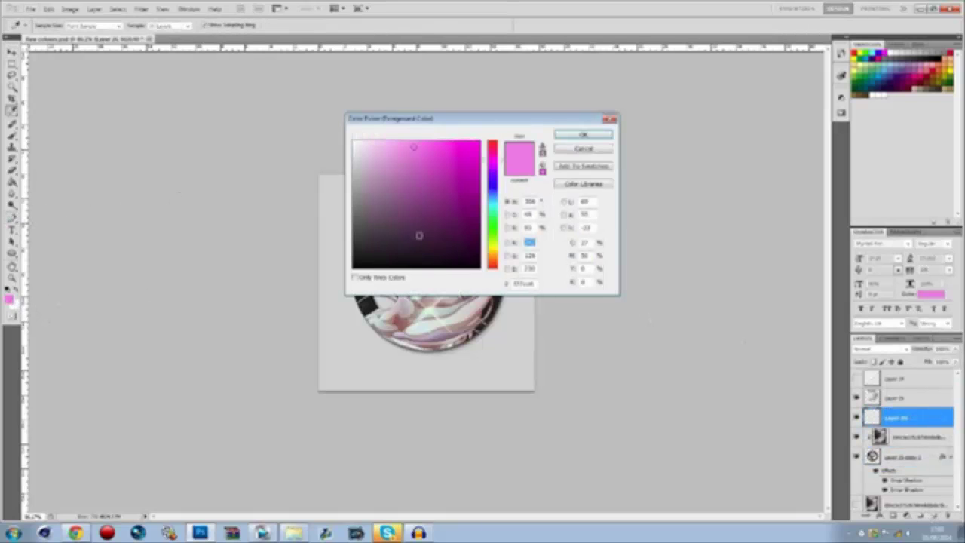
{"action": "left_click_drag", "start_coordinate": [420, 233], "coordinate": [312, 86]}
{"action": "left_click", "coordinate": [583, 133]}
{"action": "key", "text": "ctrl+0"}
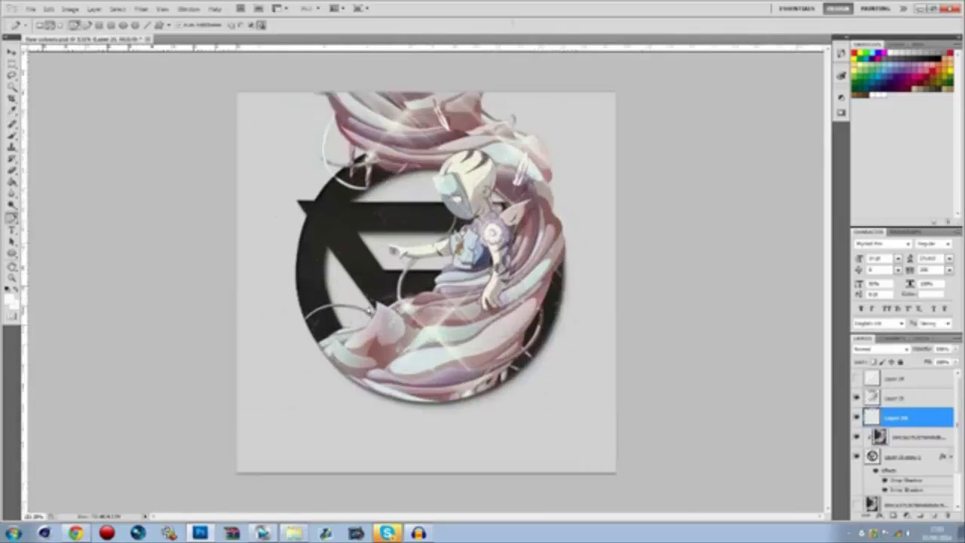
{"action": "left_click", "coordinate": [12, 136]}
{"action": "left_click", "coordinate": [47, 25]}
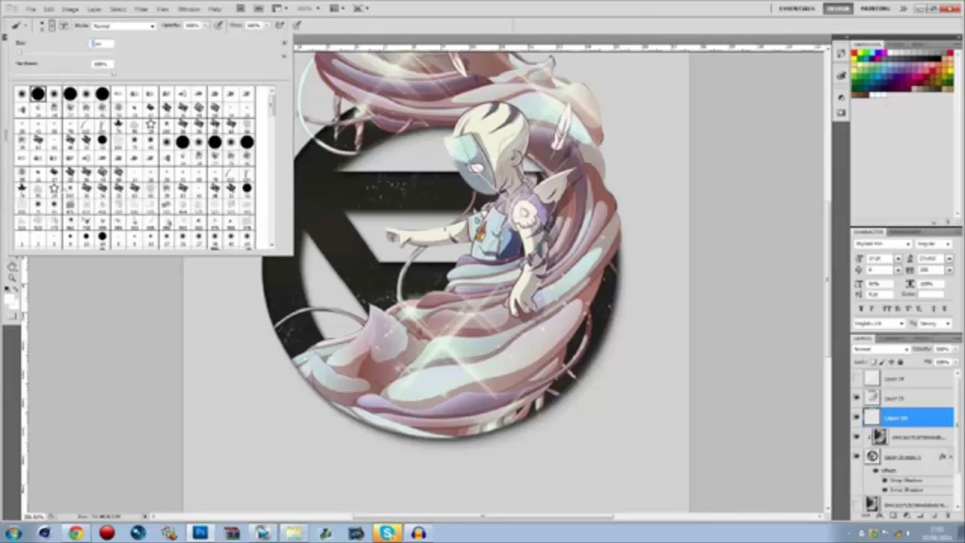
{"action": "left_click", "coordinate": [64, 274]}
Step: Trace the logo's outer edge around its pointed corner with a Pen path and stroke it with the white brush
{"action": "left_click", "coordinate": [12, 218]}
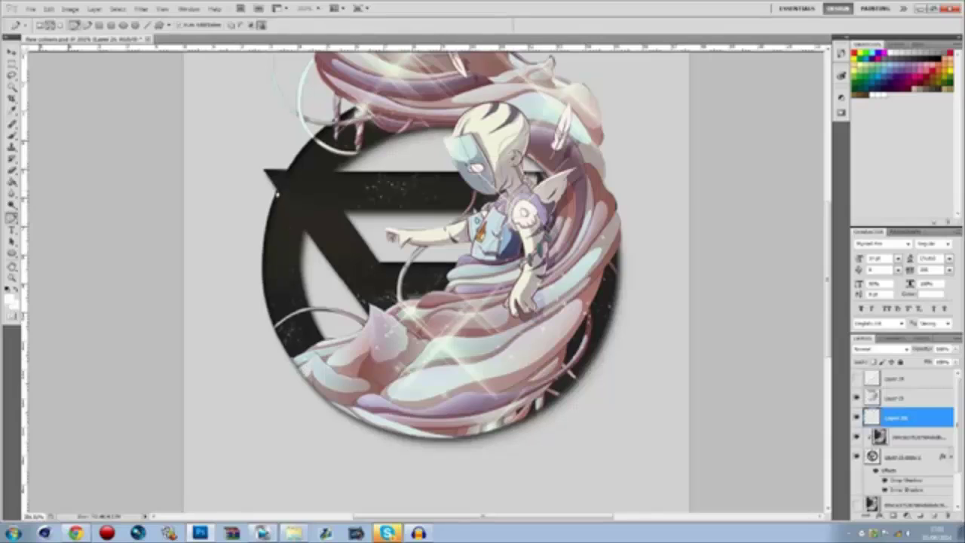
{"action": "left_click_drag", "start_coordinate": [277, 190], "coordinate": [320, 89]}
{"action": "left_click", "coordinate": [265, 173]}
{"action": "right_click", "coordinate": [392, 212]}
{"action": "left_click", "coordinate": [433, 285]}
{"action": "key", "text": "Return"}
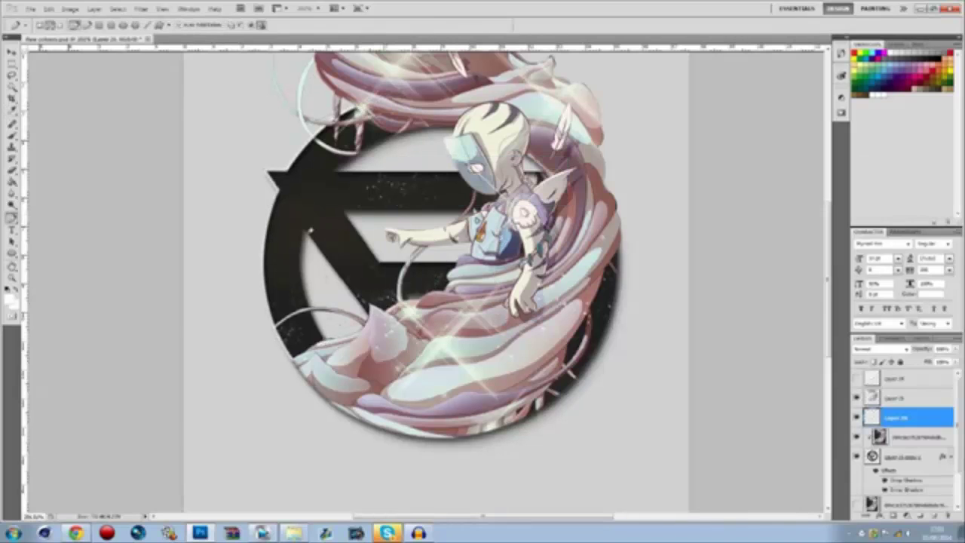
Step: Trace the curved triangular opening beside the logo's diagonal bar with a Pen path and stroke it in white
{"action": "left_click_drag", "start_coordinate": [304, 231], "coordinate": [326, 193]}
{"action": "left_click", "coordinate": [304, 230], "text": "alt"}
{"action": "left_click", "coordinate": [371, 327]}
{"action": "key", "text": "ctrl+z"}
{"action": "left_click", "coordinate": [371, 325]}
{"action": "right_click", "coordinate": [378, 305]}
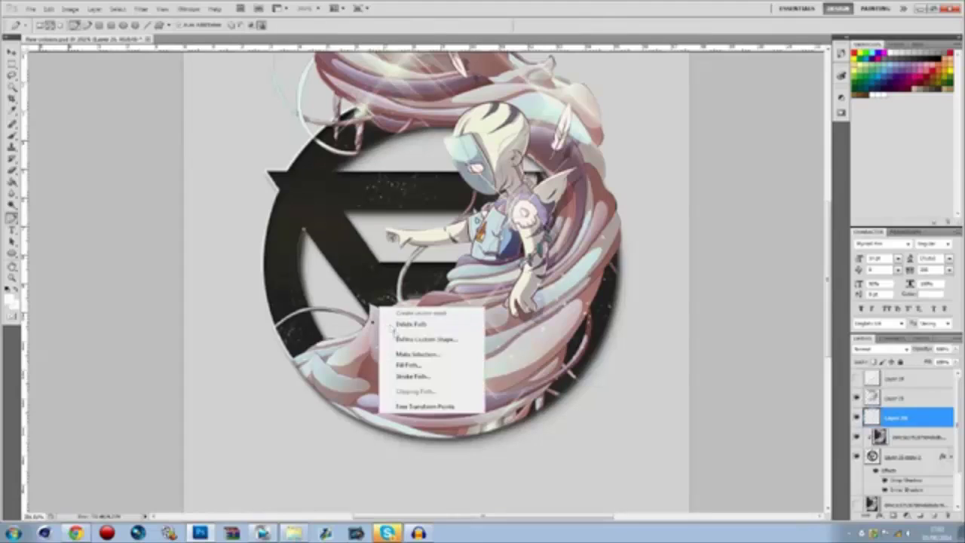
{"action": "left_click", "coordinate": [411, 374]}
{"action": "key", "text": "Return"}
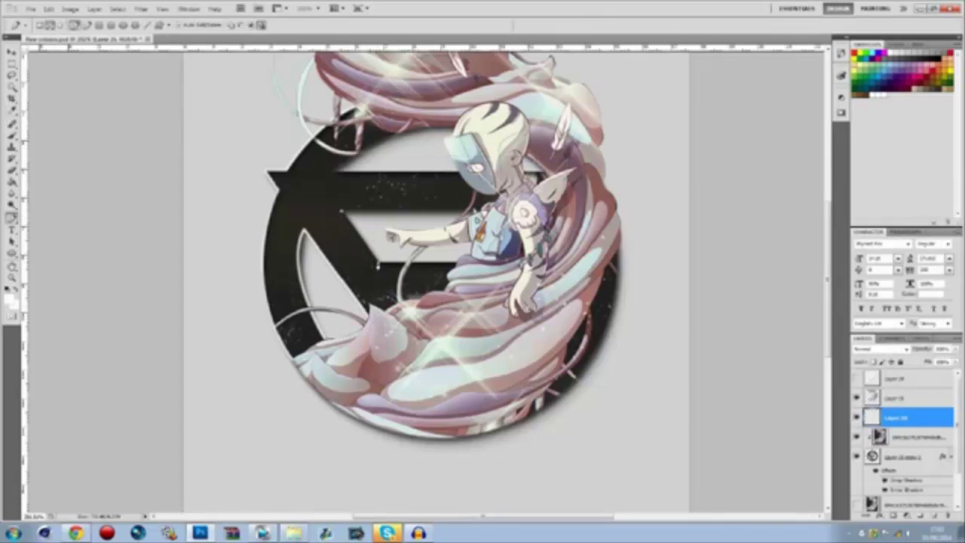
Step: Stroke the path along the edges of the logo's middle opening behind the pointing arm in white
{"action": "right_click", "coordinate": [436, 263]}
{"action": "left_click", "coordinate": [483, 333]}
{"action": "key", "text": "Return"}
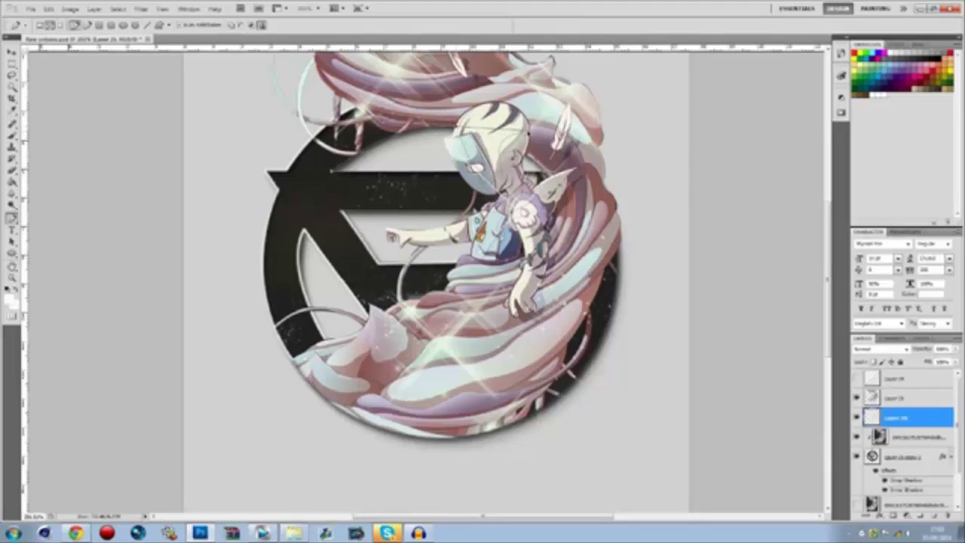
Step: Stroke the logo's upper curved opening and the remaining outer rim in white
{"action": "right_click", "coordinate": [473, 148]}
{"action": "left_click", "coordinate": [503, 218]}
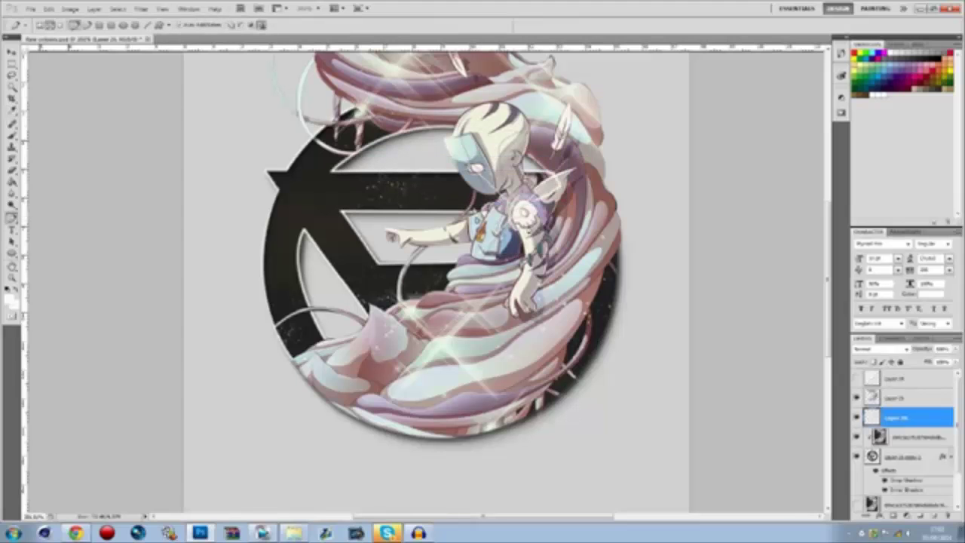
{"action": "scroll", "coordinate": [423, 251], "scroll_direction": "up", "scroll_amount": 1}
{"action": "scroll", "coordinate": [424, 251], "scroll_direction": "down", "scroll_amount": 2}
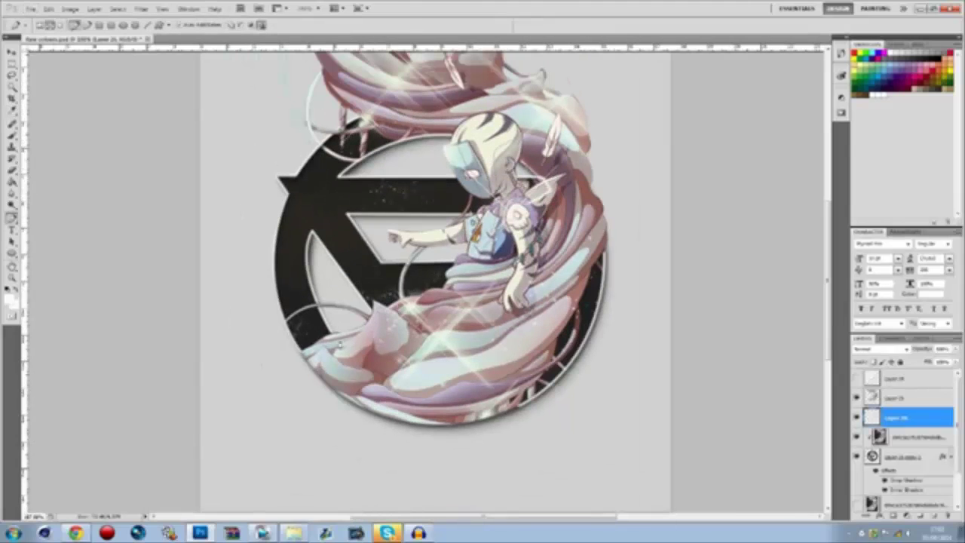
{"action": "key", "text": "ctrl+minus"}
Step: Erase the part of the white outline that crosses the pointed shoulder piece behind the character's head
{"action": "left_click", "coordinate": [905, 441]}
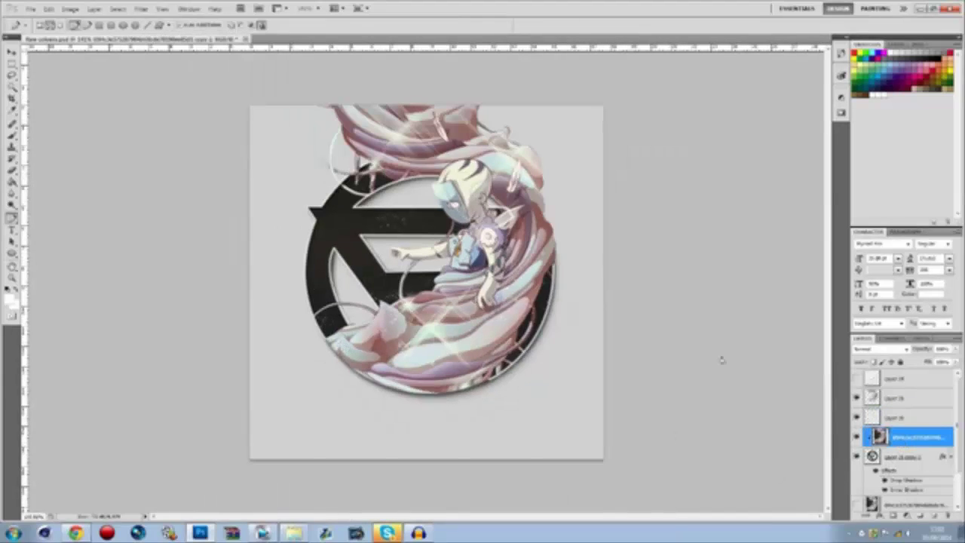
{"action": "left_click", "coordinate": [11, 54]}
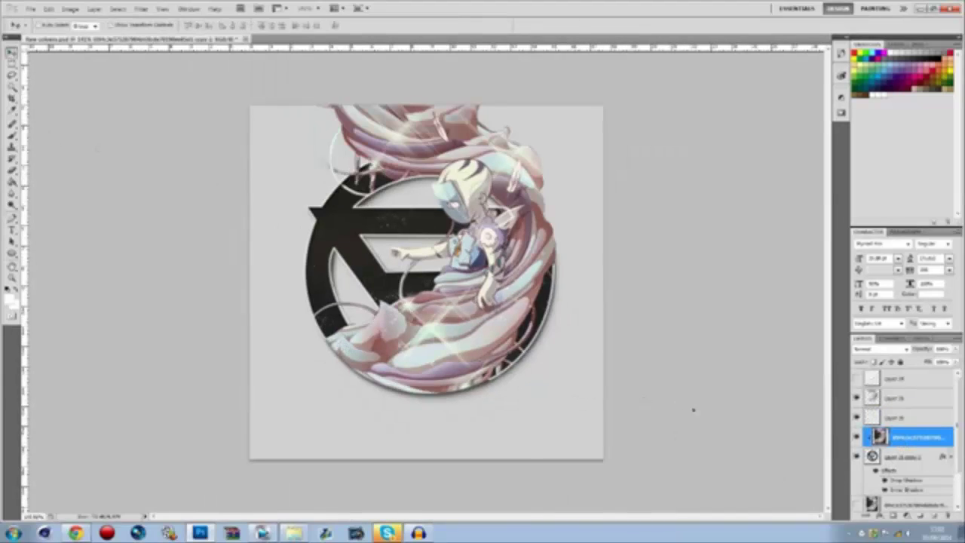
{"action": "key", "text": "ctrl+plus"}
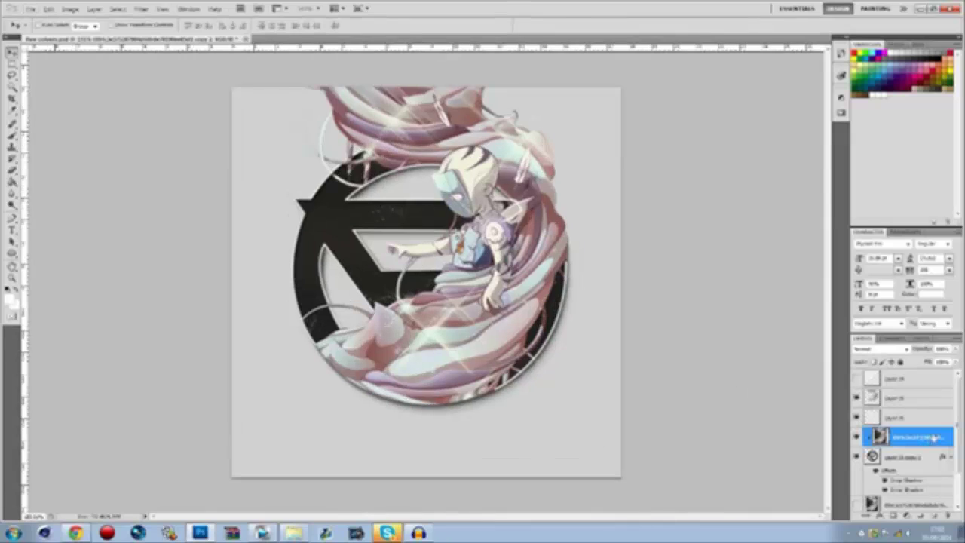
{"action": "left_click", "coordinate": [898, 417]}
{"action": "left_click", "coordinate": [12, 168]}
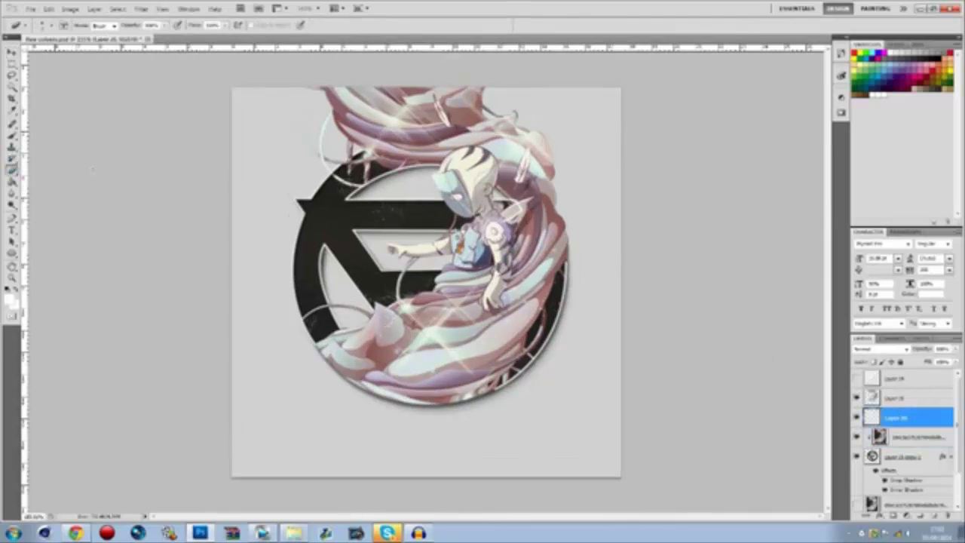
{"action": "scroll", "coordinate": [497, 215], "scroll_direction": "up", "scroll_amount": 2}
{"action": "mouse_move", "coordinate": [503, 208]}
{"action": "left_mouse_down"}
{"action": "mouse_move", "coordinate": [531, 195]}
{"action": "mouse_move", "coordinate": [524, 171]}
{"action": "left_mouse_up"}
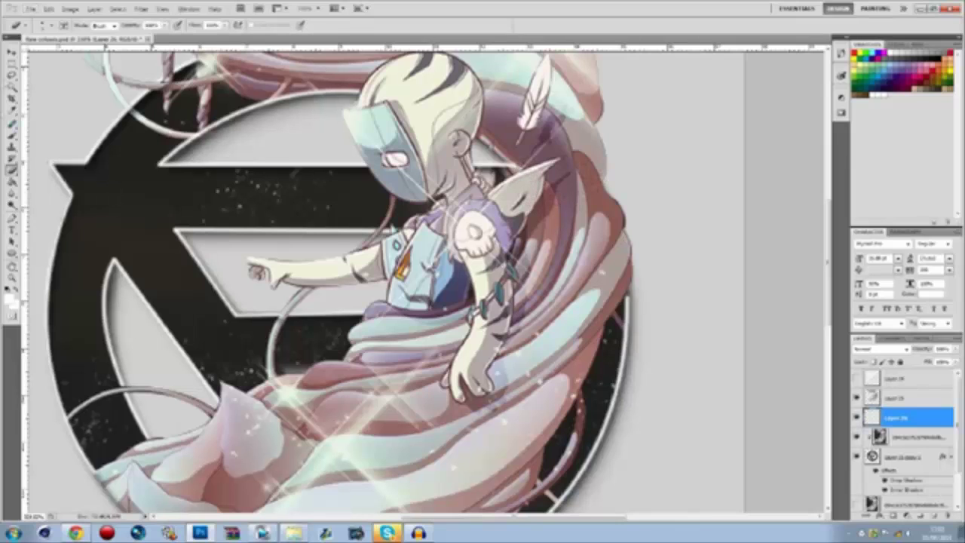
Step: Duplicate the clipped artwork layer
{"action": "left_click", "coordinate": [12, 54]}
{"action": "left_click", "coordinate": [950, 437]}
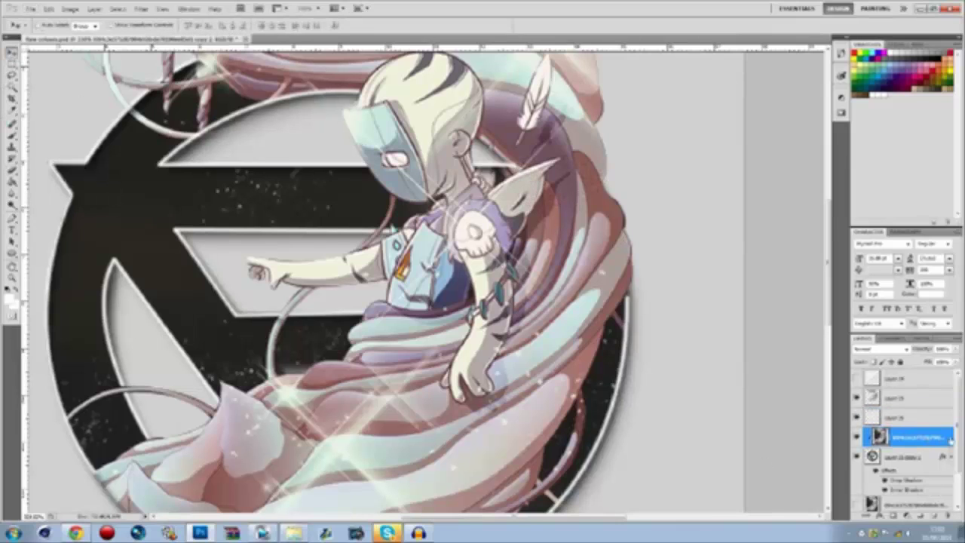
{"action": "key", "text": "ctrl+j"}
{"action": "scroll", "coordinate": [687, 352], "scroll_direction": "down", "scroll_amount": 5}
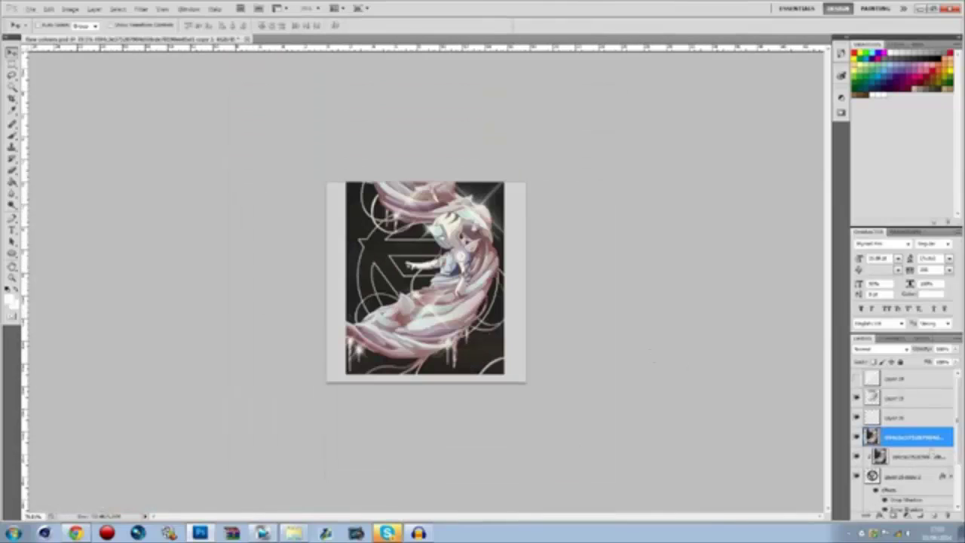
Step: Enlarge the duplicated artwork to cover the whole canvas and move its layer beneath the logo layer
{"action": "key", "text": "ctrl+t"}
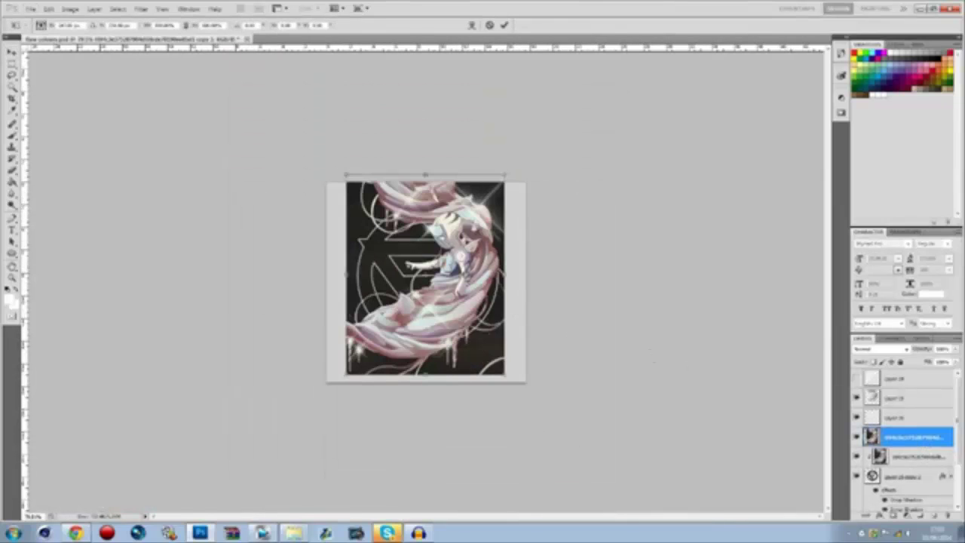
{"action": "left_click_drag", "start_coordinate": [504, 175], "coordinate": [683, 54]}
{"action": "left_click_drag", "start_coordinate": [596, 259], "coordinate": [504, 337]}
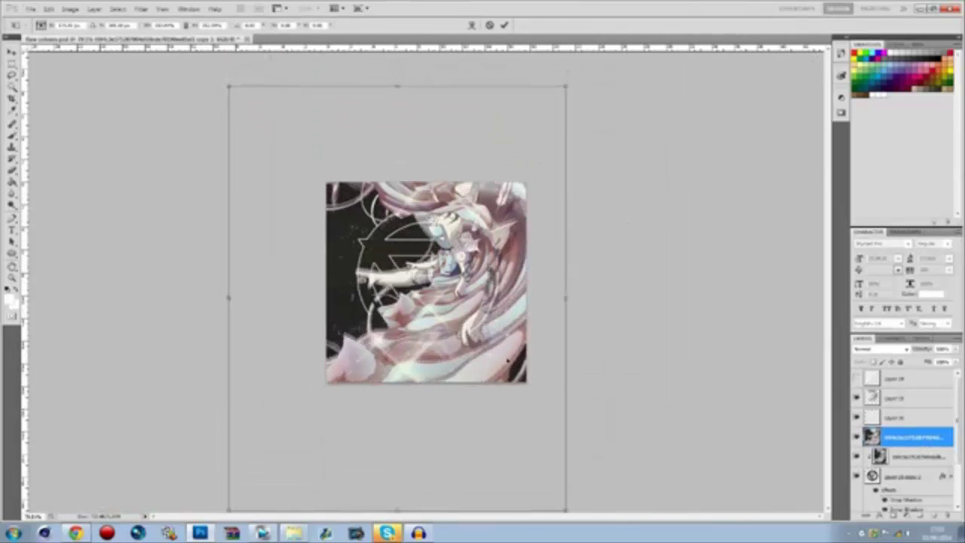
{"action": "key", "text": "Return"}
{"action": "left_click_drag", "start_coordinate": [893, 438], "coordinate": [890, 461]}
{"action": "left_click", "coordinate": [895, 450]}
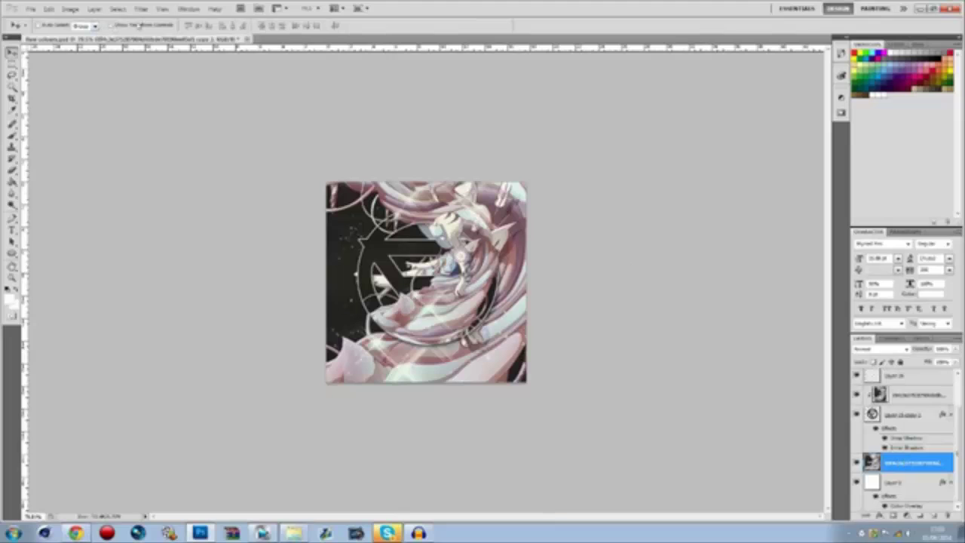
Step: Apply a Gaussian Blur to the enlarged background artwork, strong enough to blend its details into soft shapes
{"action": "left_click", "coordinate": [141, 8]}
{"action": "mouse_move", "coordinate": [189, 100]}
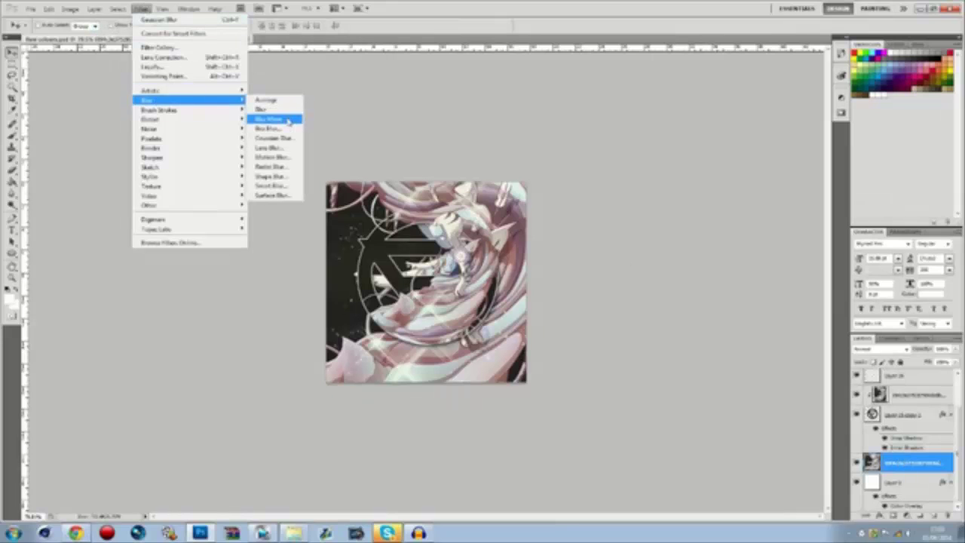
{"action": "left_click", "coordinate": [283, 138]}
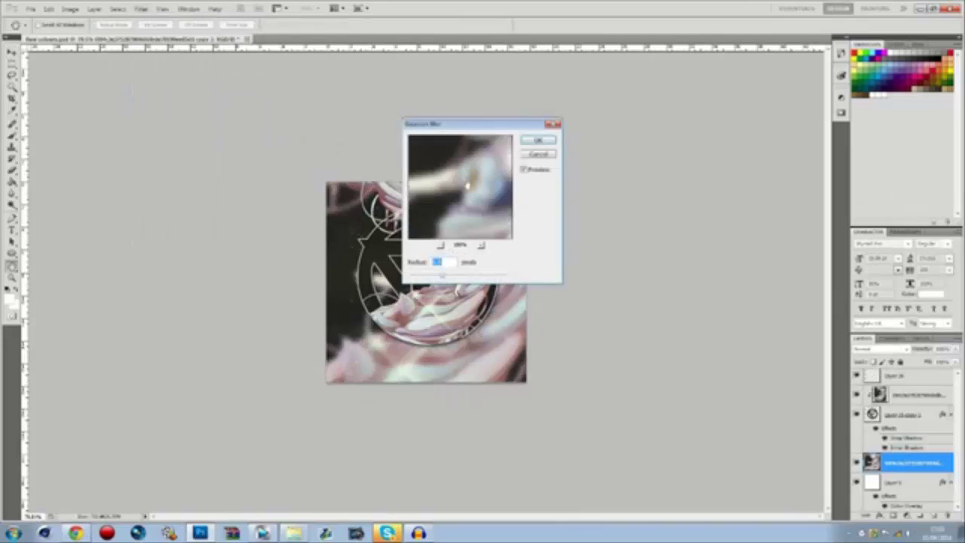
{"action": "left_click_drag", "start_coordinate": [482, 123], "coordinate": [670, 92]}
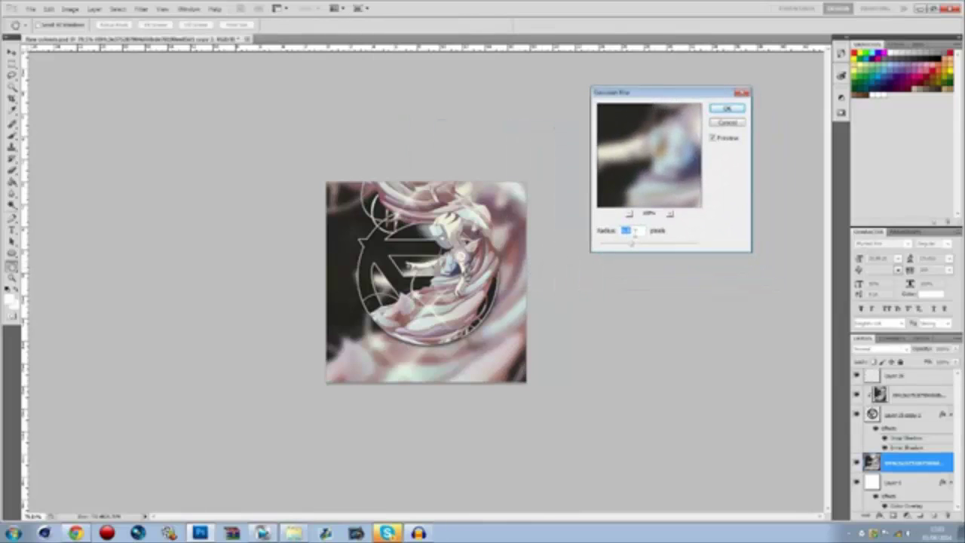
{"action": "mouse_move", "coordinate": [632, 244]}
{"action": "left_mouse_down"}
{"action": "mouse_move", "coordinate": [744, 252]}
{"action": "mouse_move", "coordinate": [566, 243]}
{"action": "mouse_move", "coordinate": [639, 247]}
{"action": "left_mouse_up"}
{"action": "key", "text": "Return"}
Step: Add the text "LODUS" near the lower left edge of the logo
{"action": "scroll", "coordinate": [621, 264], "scroll_direction": "up", "scroll_amount": 4}
{"action": "left_click", "coordinate": [12, 229]}
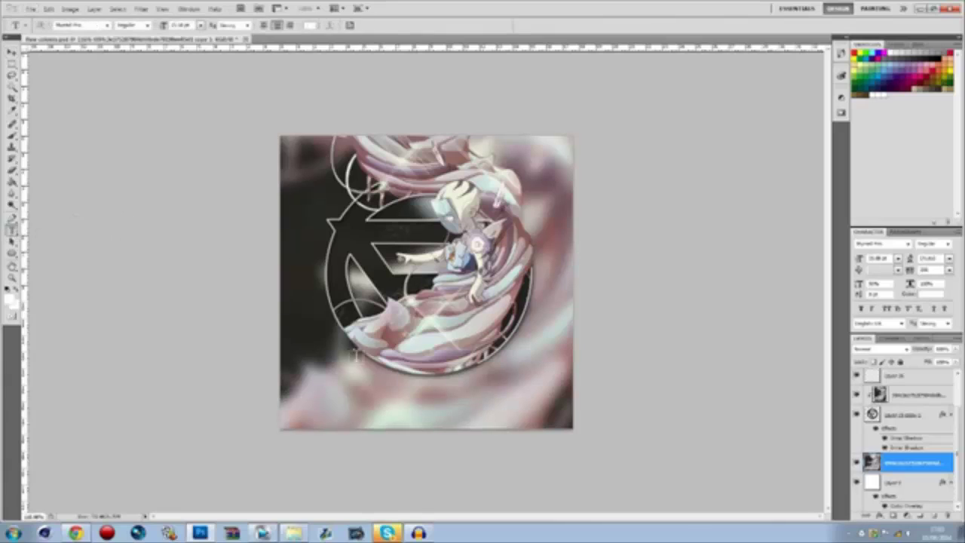
{"action": "left_click", "coordinate": [321, 367]}
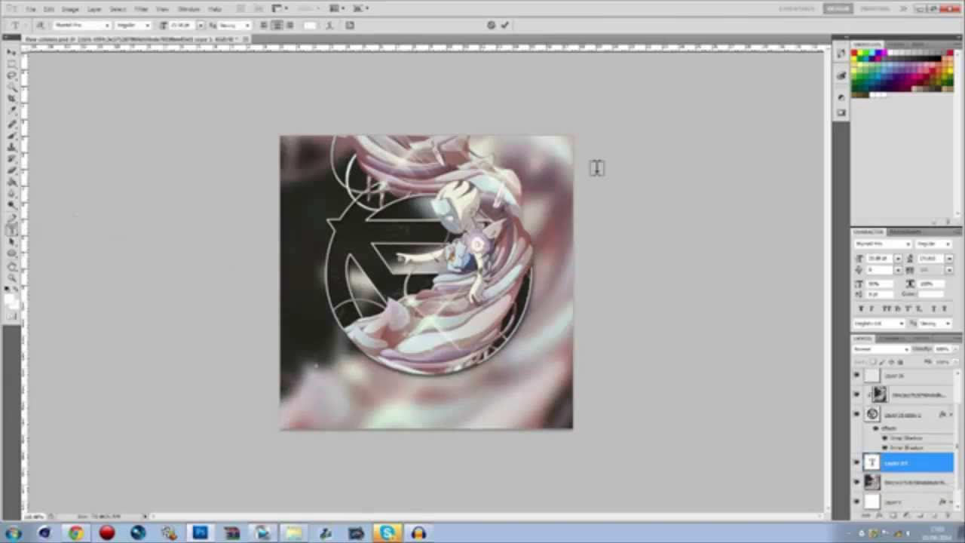
{"action": "type", "text": "LODUS"}
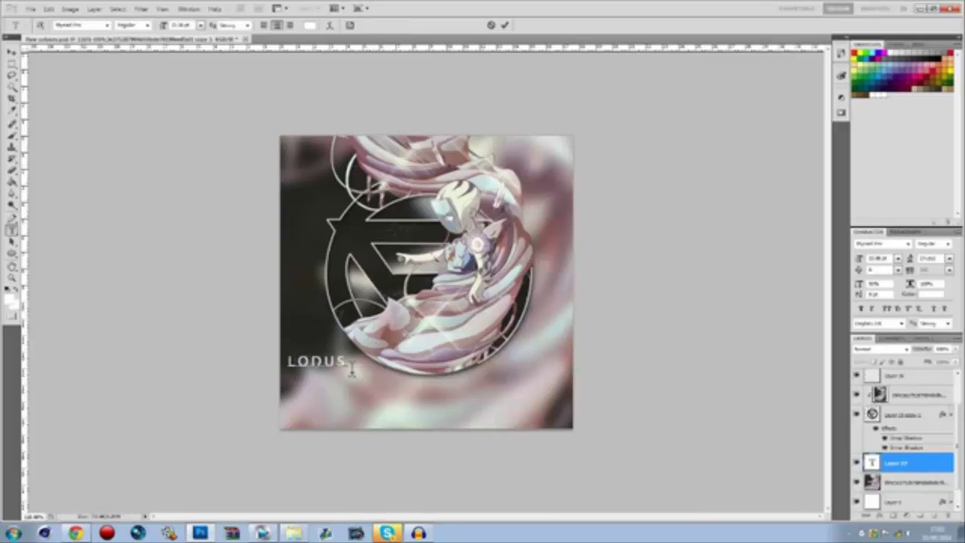
Step: Change the whole LODUS text to the Typograph Pro font in a heavy, bold style
{"action": "key", "text": "ctrl+a"}
{"action": "left_click", "coordinate": [107, 25]}
{"action": "left_click_drag", "start_coordinate": [160, 243], "coordinate": [160, 304]}
{"action": "left_click", "coordinate": [130, 369]}
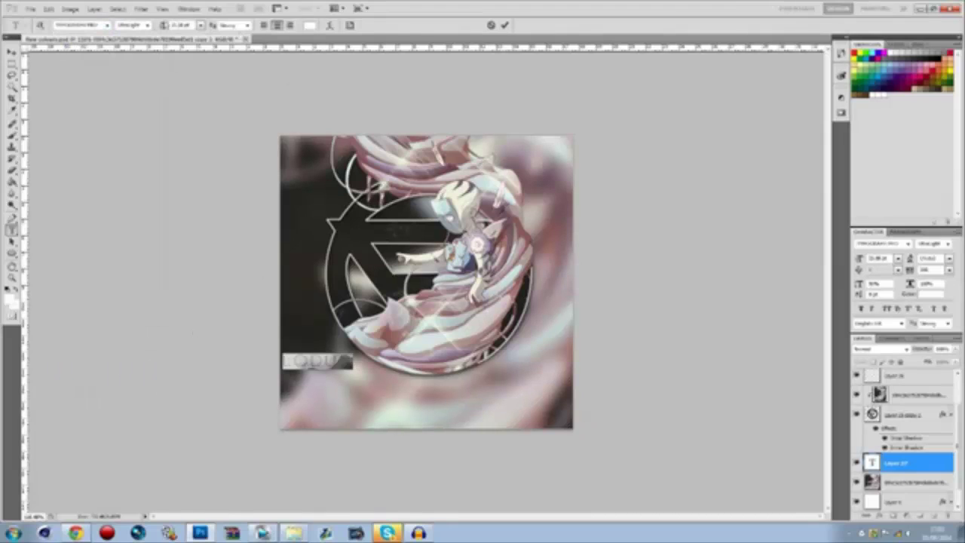
{"action": "left_click", "coordinate": [147, 25]}
{"action": "left_click", "coordinate": [136, 86]}
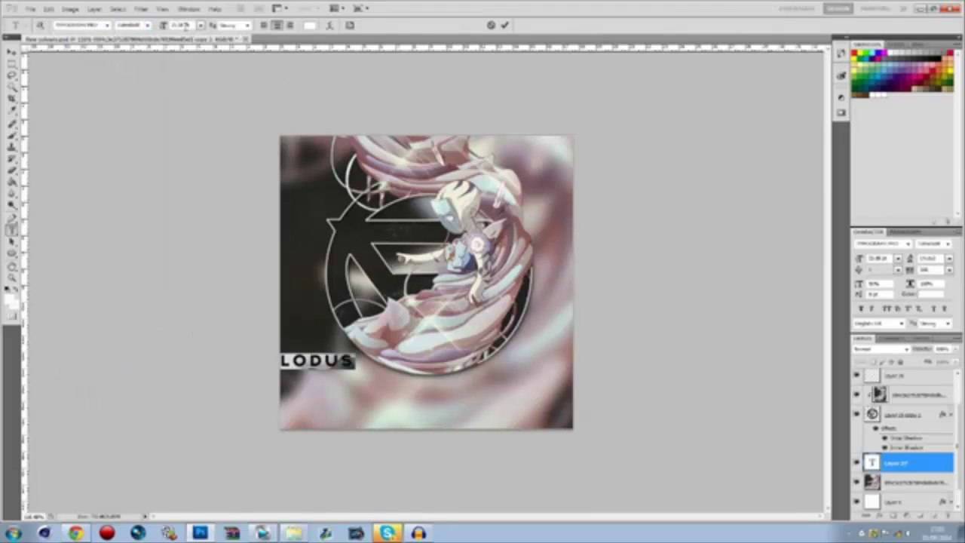
Step: Enlarge the LODUS text to 80 pt with tighter letter spacing and position it centred below the logo
{"action": "left_click", "coordinate": [181, 25]}
{"action": "type", "text": "80"}
{"action": "key", "text": "Return"}
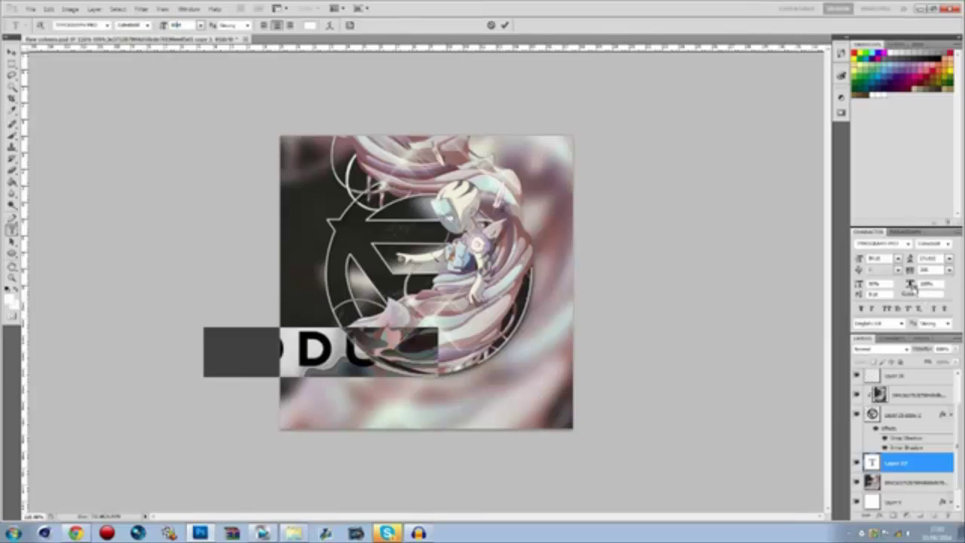
{"action": "left_click_drag", "start_coordinate": [911, 271], "coordinate": [909, 277]}
{"action": "left_click", "coordinate": [10, 54]}
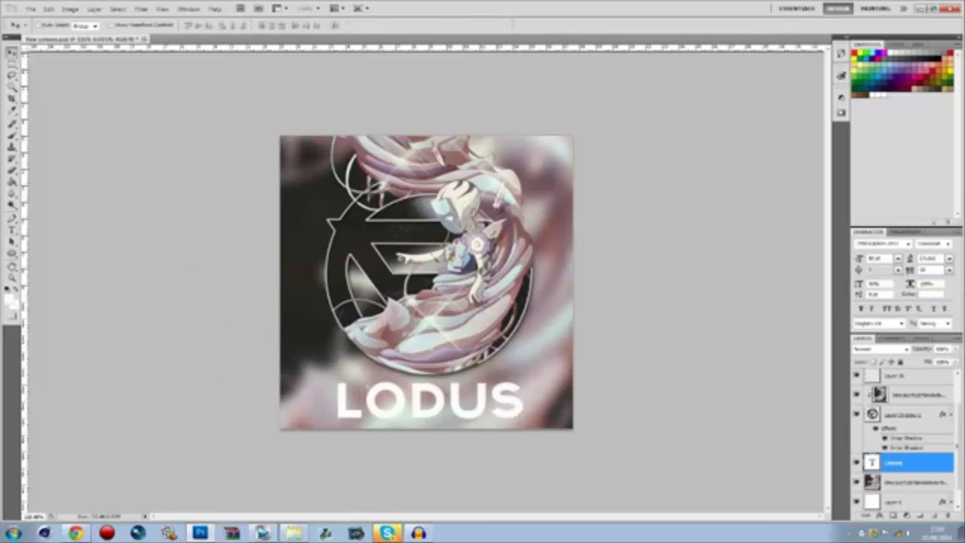
{"action": "key", "text": "shift+Right"}
{"action": "key", "text": "shift+Right"}
Step: Reduce the LODUS text size to 72 pt
{"action": "left_click", "coordinate": [10, 230]}
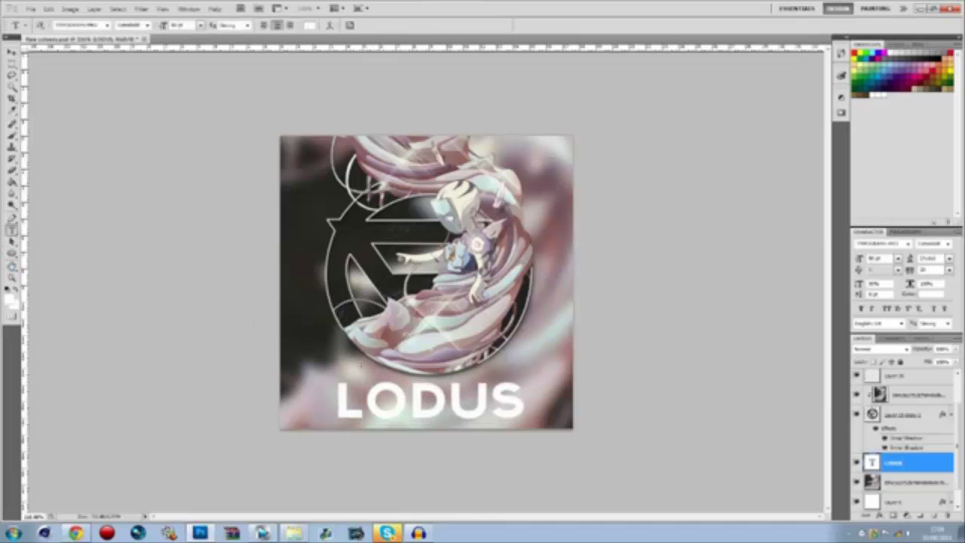
{"action": "left_click", "coordinate": [435, 413]}
{"action": "left_click_drag", "start_coordinate": [525, 399], "coordinate": [156, 363]}
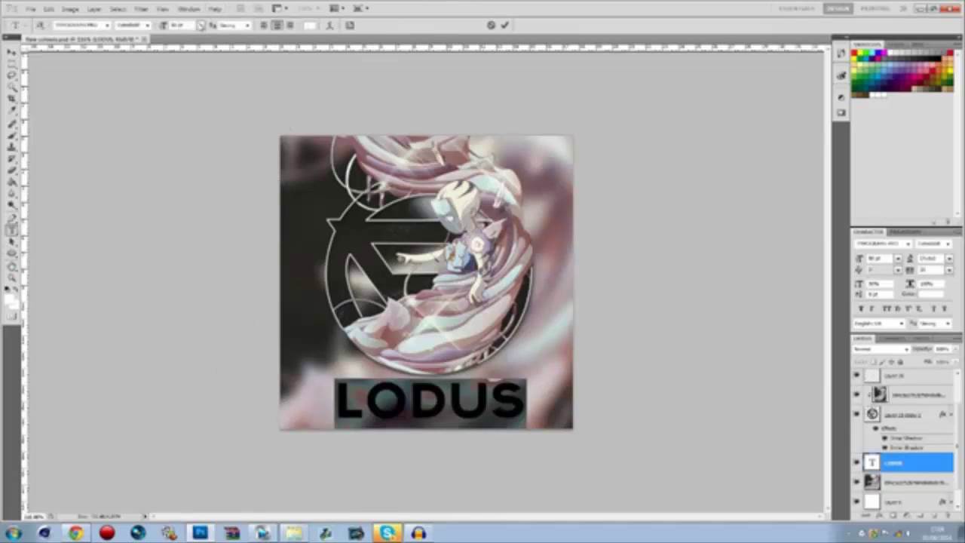
{"action": "left_click", "coordinate": [201, 25]}
{"action": "left_click", "coordinate": [186, 181]}
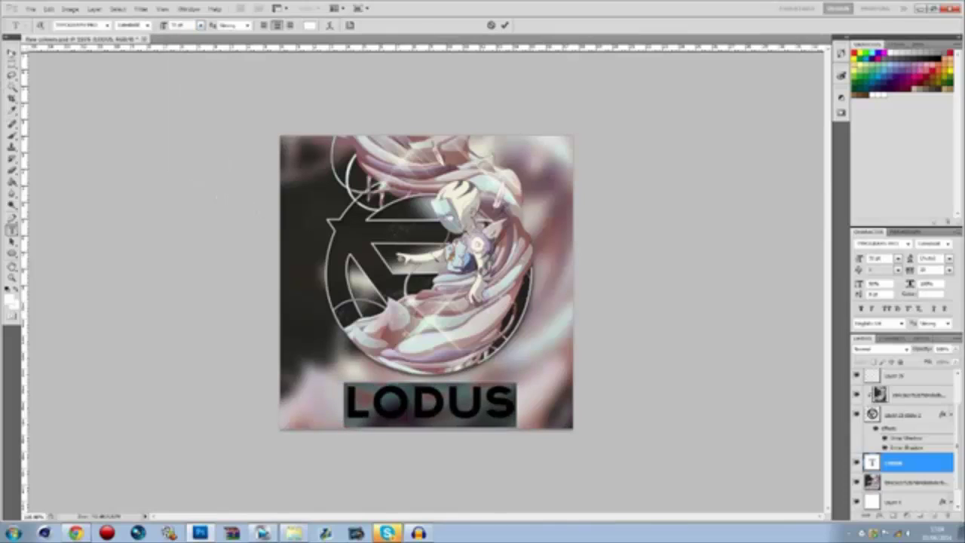
{"action": "left_click", "coordinate": [11, 51]}
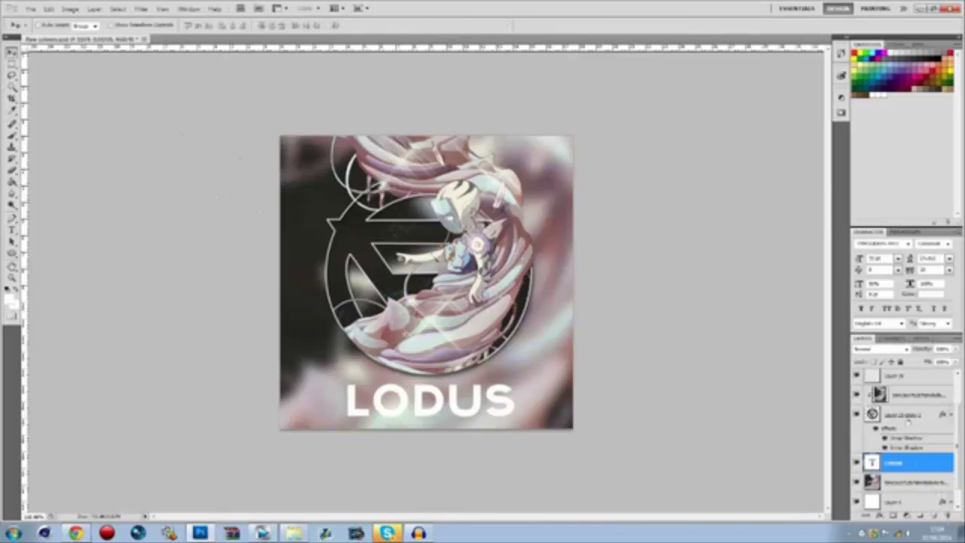
Step: Try a medium-size Ripple distortion on the logo's white outline layer and undo it
{"action": "left_click", "coordinate": [894, 394]}
{"action": "left_click", "coordinate": [902, 420]}
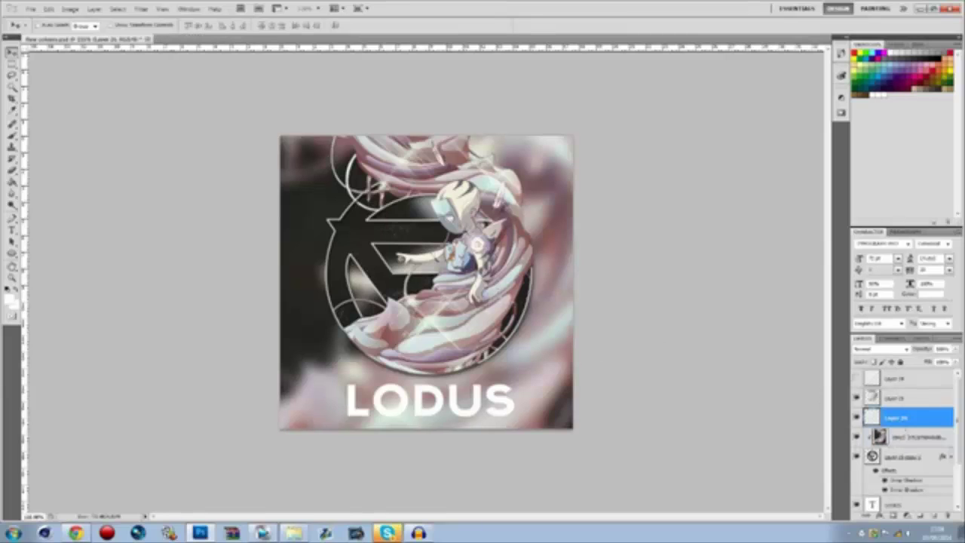
{"action": "left_click", "coordinate": [143, 9]}
{"action": "left_click", "coordinate": [148, 7]}
{"action": "left_click", "coordinate": [145, 7]}
{"action": "mouse_move", "coordinate": [170, 121]}
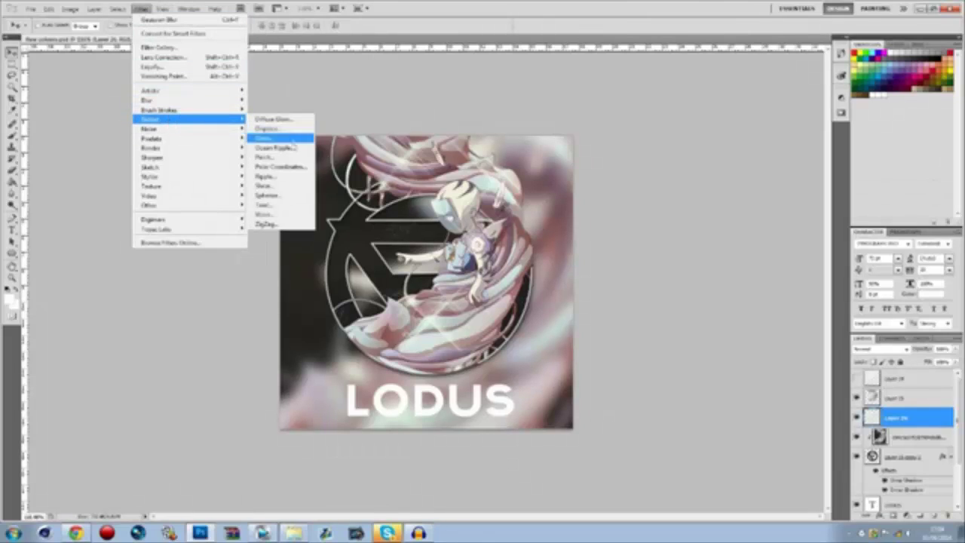
{"action": "left_click", "coordinate": [275, 177]}
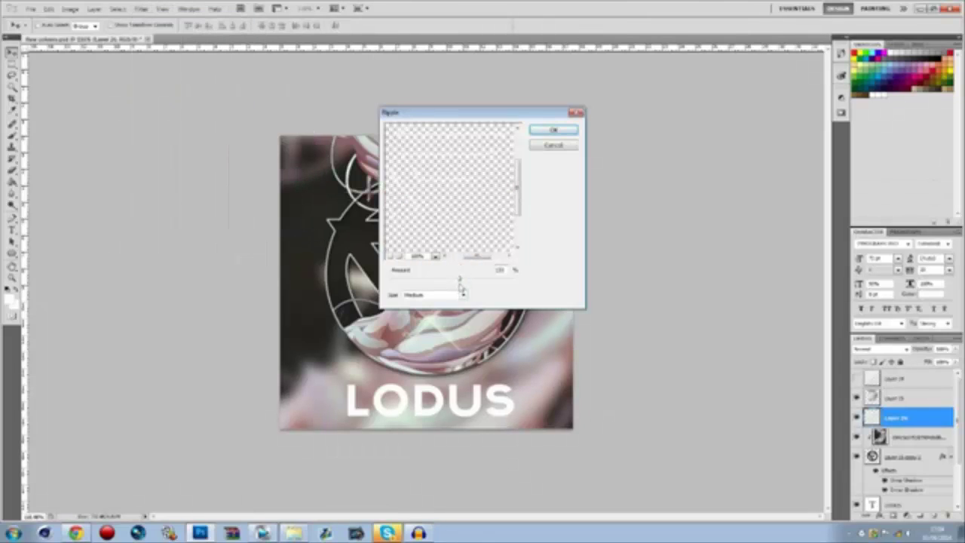
{"action": "key", "text": "Return"}
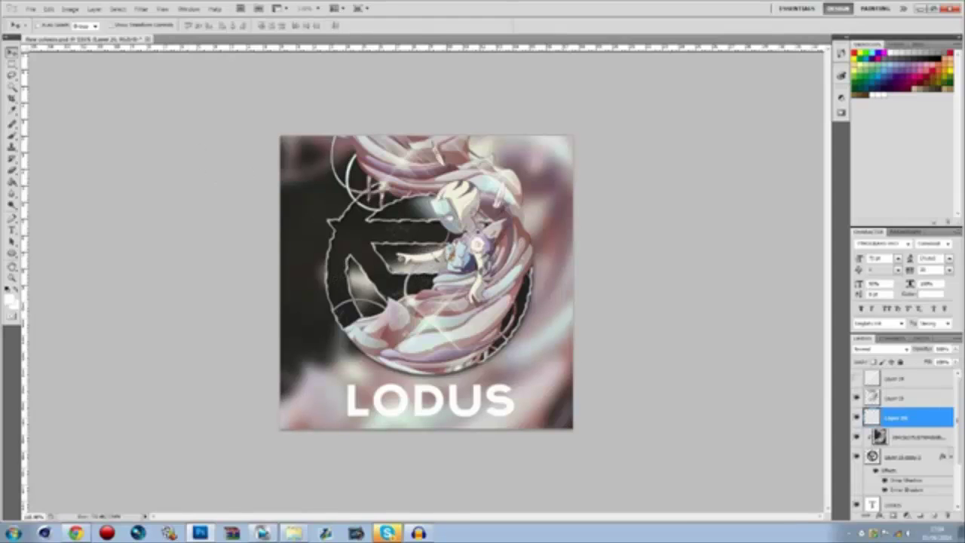
{"action": "key", "text": "ctrl+alt+z"}
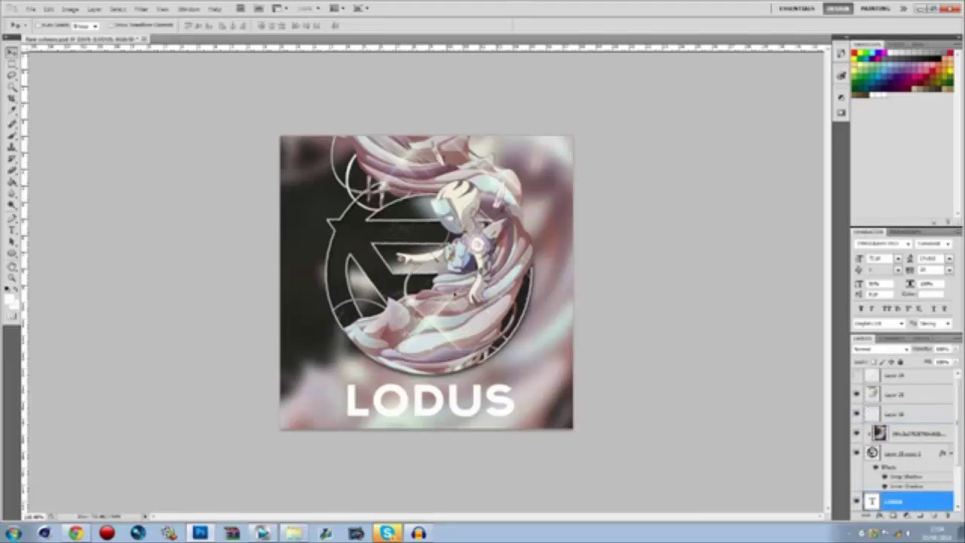
Step: Place a sharp copy of the artwork directly above the LODUS text layer and clip it to the letters
{"action": "scroll", "coordinate": [916, 405], "scroll_direction": "down", "scroll_amount": 3}
{"action": "left_click", "coordinate": [903, 461]}
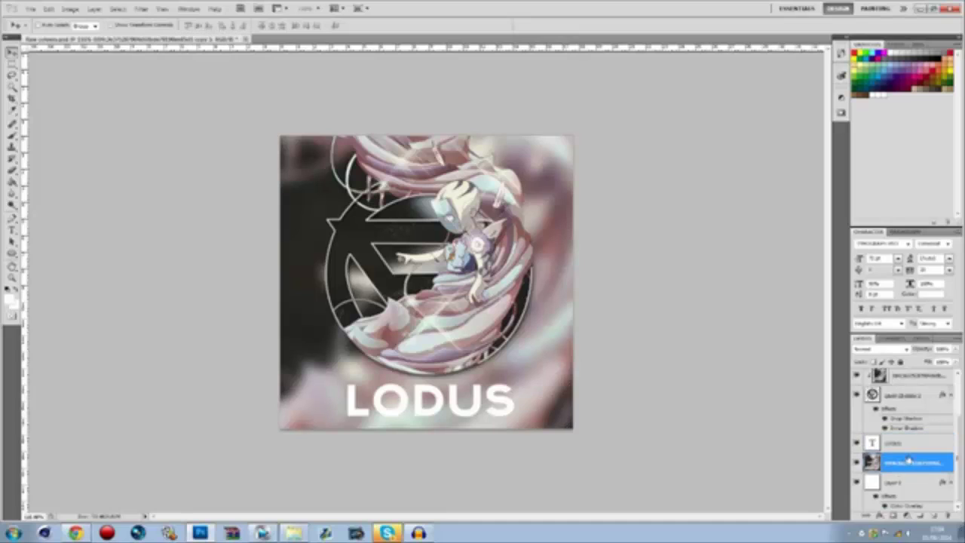
{"action": "mouse_move", "coordinate": [909, 460]}
{"action": "left_mouse_down"}
{"action": "mouse_move", "coordinate": [902, 402]}
{"action": "mouse_move", "coordinate": [894, 469]}
{"action": "left_mouse_up"}
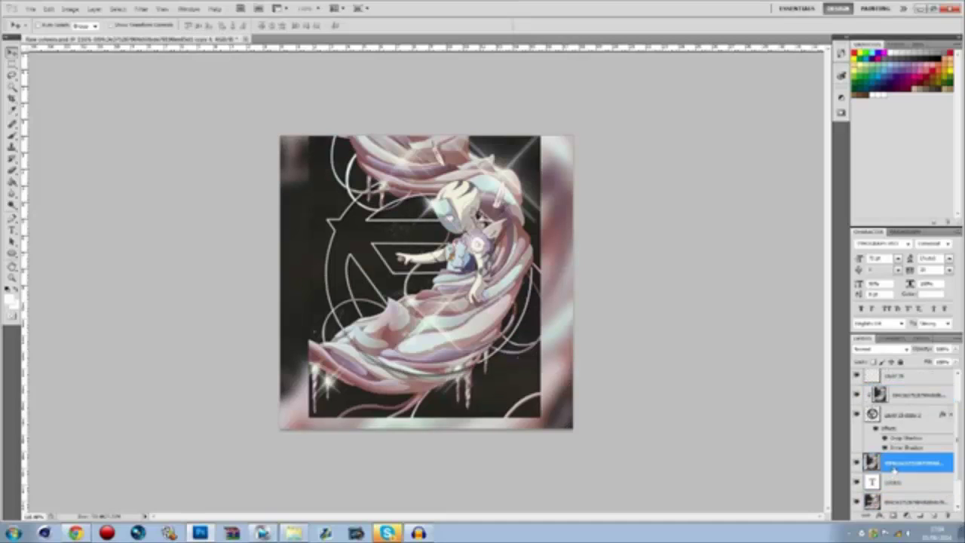
{"action": "right_click", "coordinate": [896, 468]}
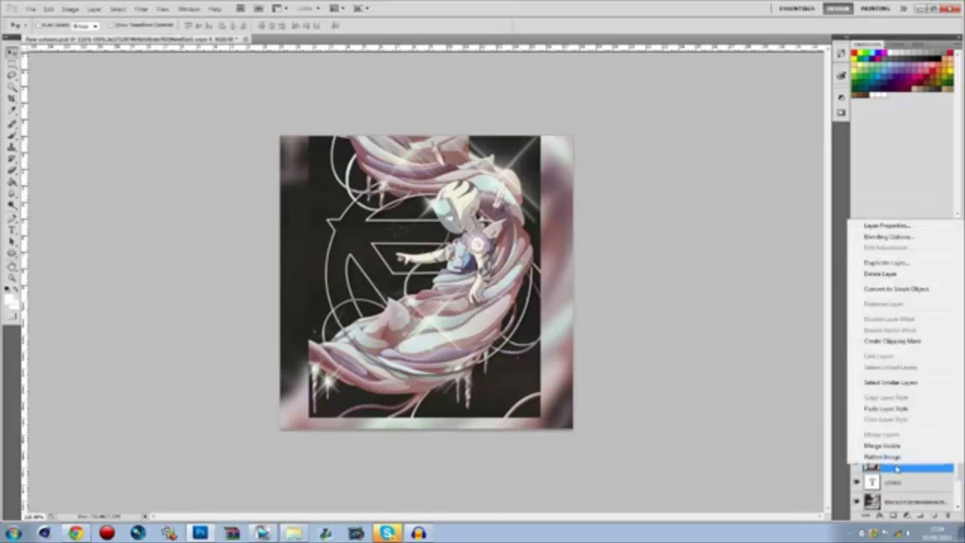
{"action": "left_click", "coordinate": [901, 343]}
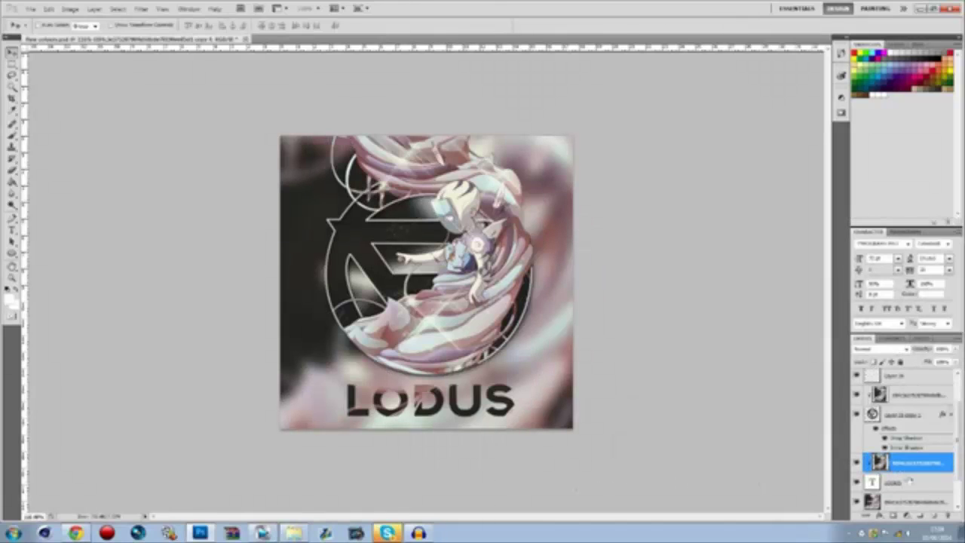
Step: Add a thin white outside stroke to the LODUS text layer through its layer style
{"action": "left_click", "coordinate": [908, 481]}
{"action": "right_click", "coordinate": [910, 482]}
{"action": "left_click", "coordinate": [886, 221]}
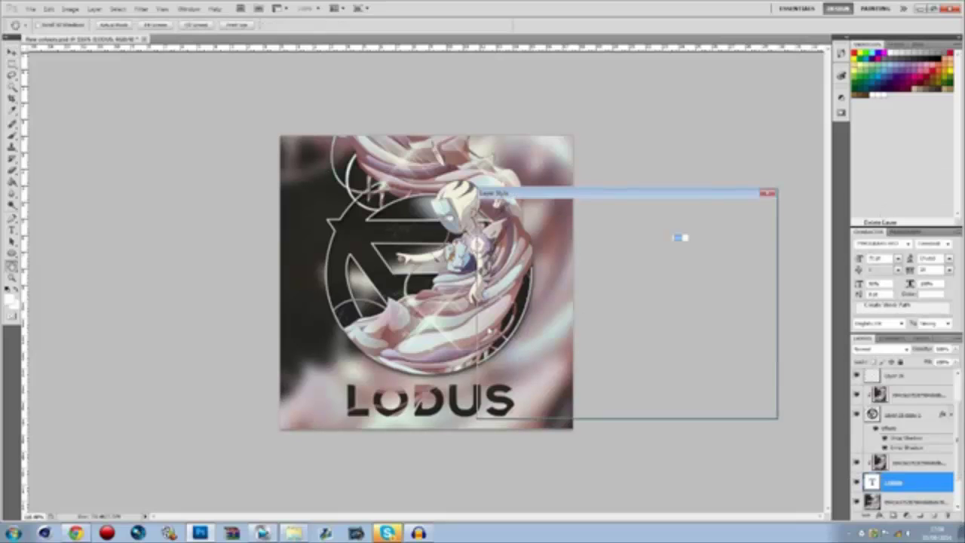
{"action": "left_click", "coordinate": [506, 355]}
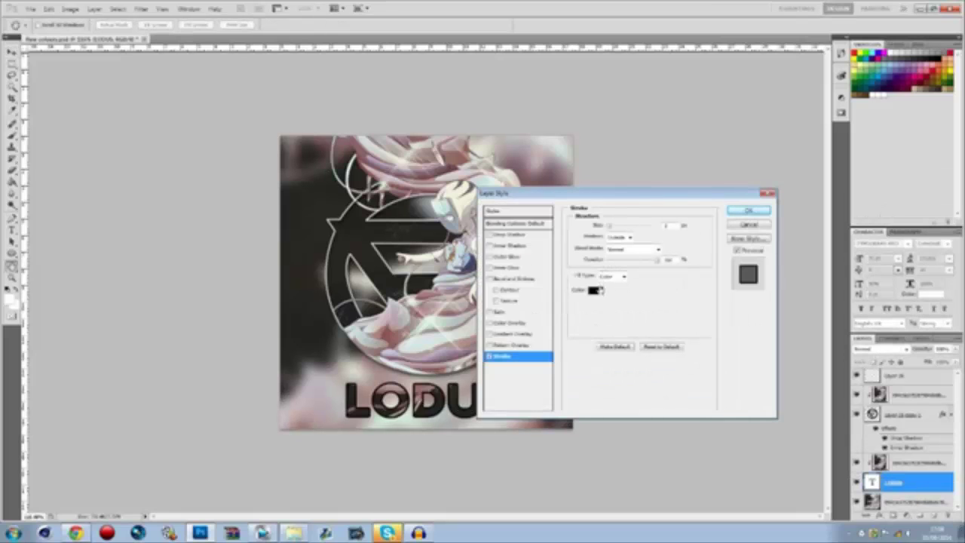
{"action": "left_click", "coordinate": [595, 290]}
{"action": "key", "text": "Return"}
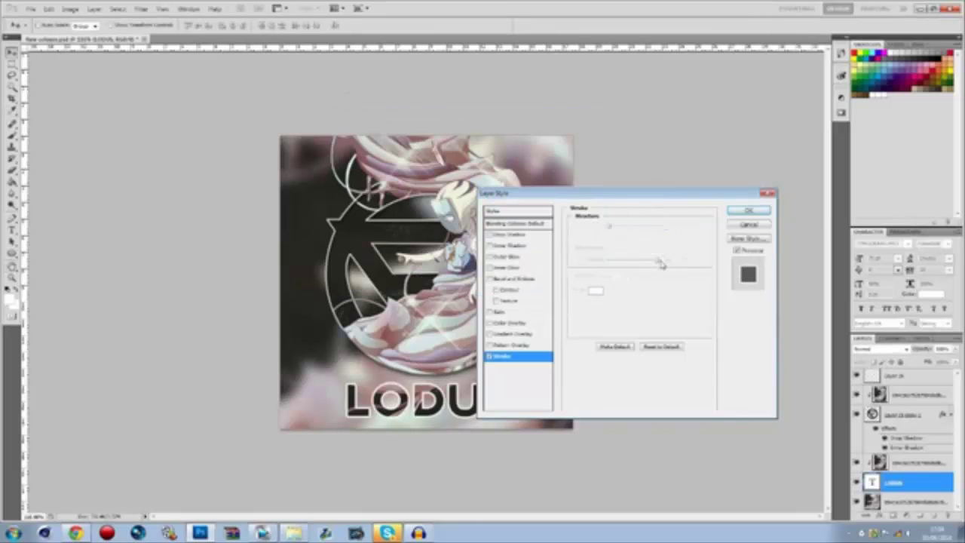
{"action": "key", "text": "Return"}
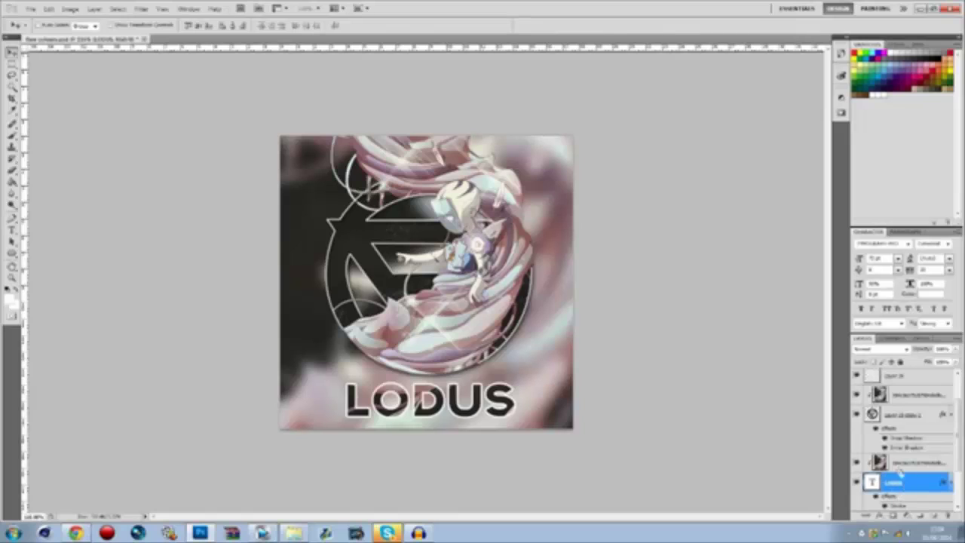
Step: Merge the clipped artwork layer and the LODUS text layer into a single layer
{"action": "left_click", "coordinate": [901, 466], "text": "shift"}
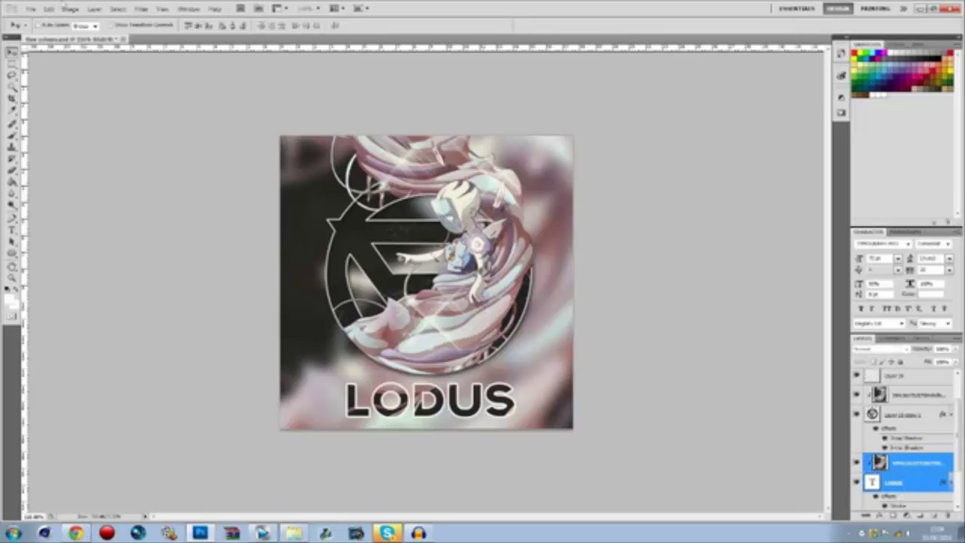
{"action": "left_click", "coordinate": [51, 9]}
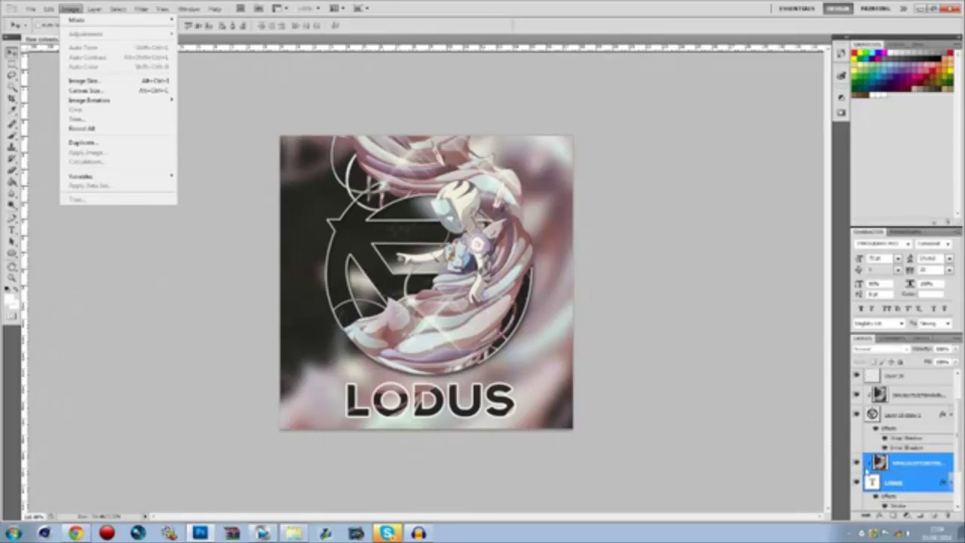
{"action": "left_click", "coordinate": [882, 474]}
{"action": "left_click", "coordinate": [889, 479], "text": "ctrl"}
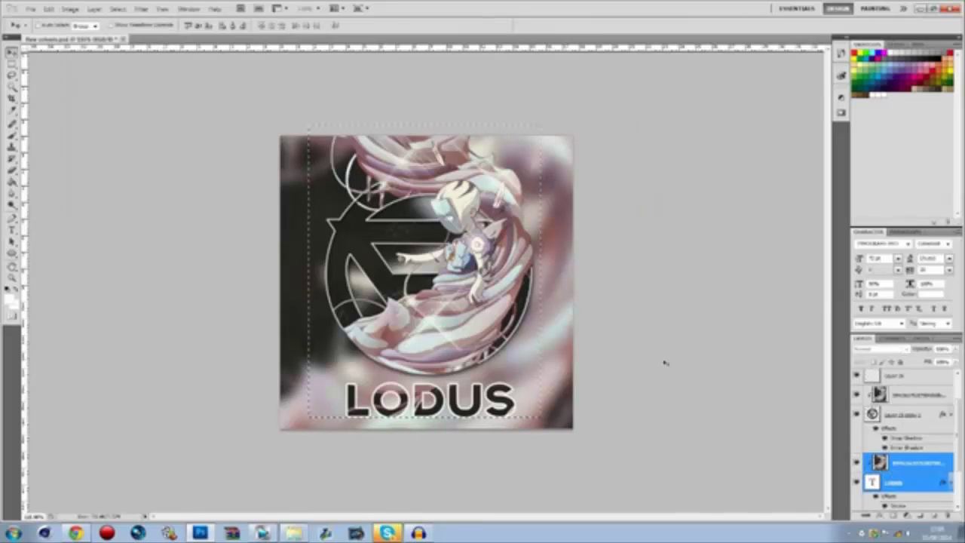
{"action": "key", "text": "ctrl+e"}
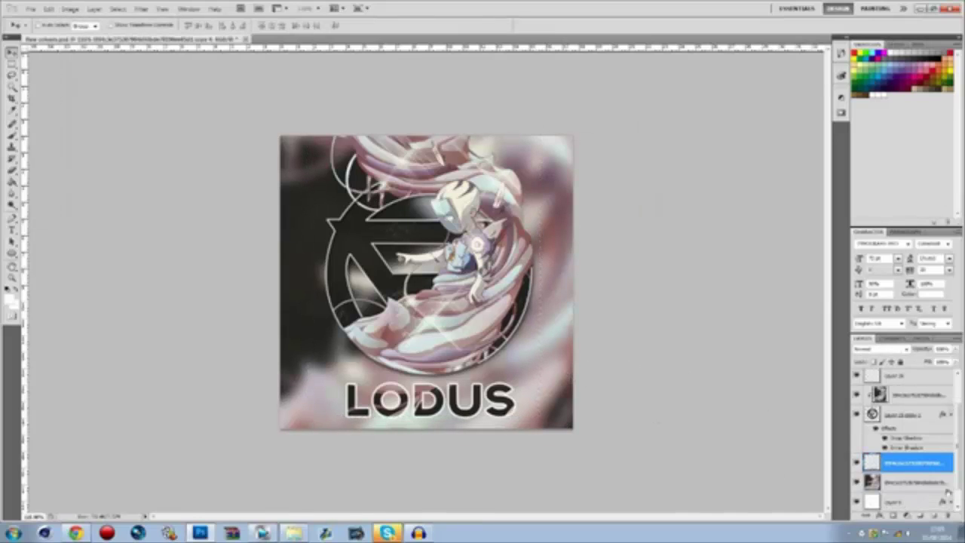
Step: Apply a Perspective transform to the merged LODUS lettering
{"action": "left_click", "coordinate": [48, 8]}
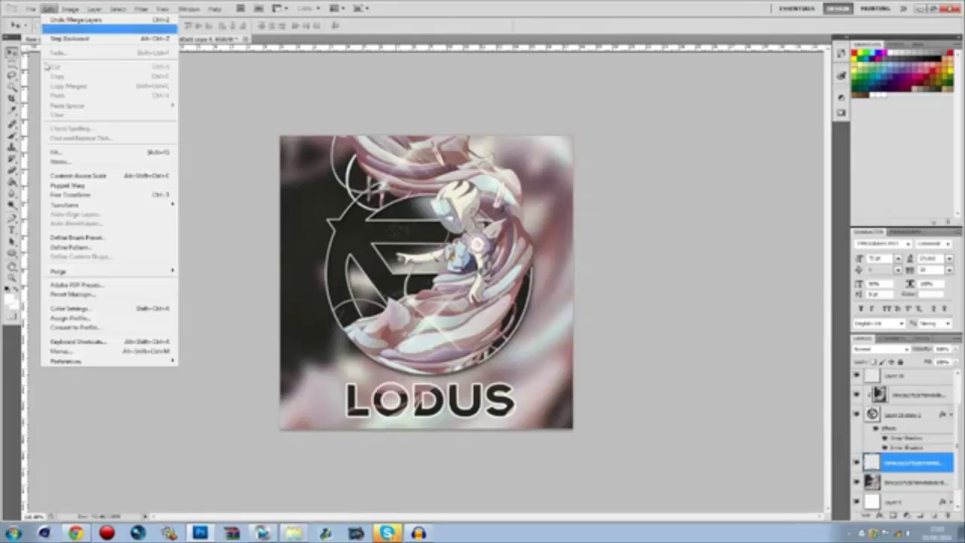
{"action": "mouse_move", "coordinate": [68, 206]}
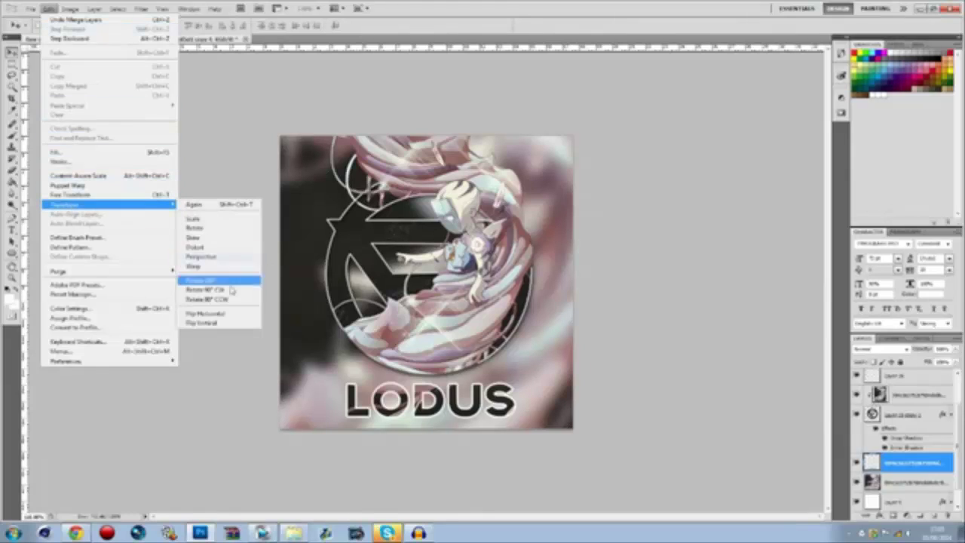
{"action": "left_click", "coordinate": [200, 256]}
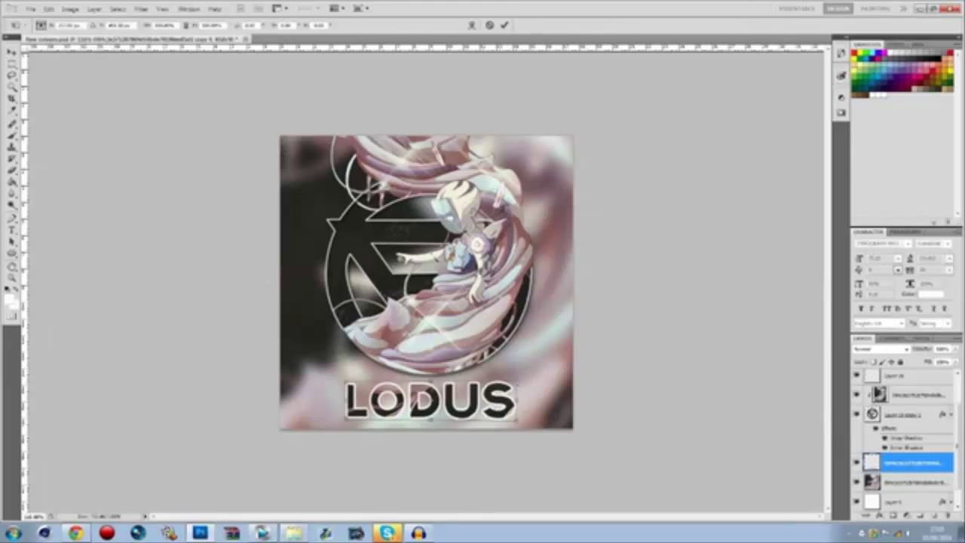
{"action": "key", "text": "Return"}
Step: Warp the LODUS lettering freehand, raising the corner above the L and pulling the lower part of the letters outward to the left
{"action": "left_click", "coordinate": [48, 9]}
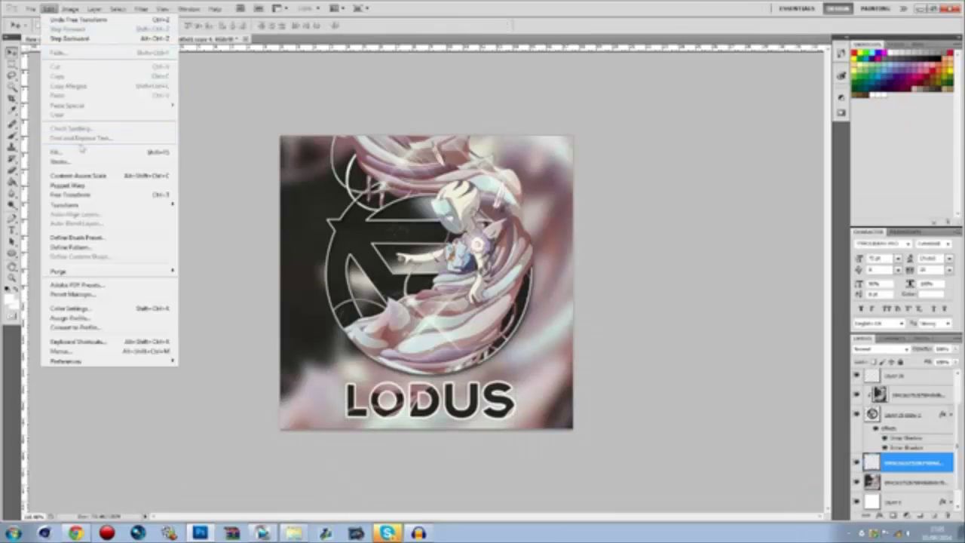
{"action": "mouse_move", "coordinate": [83, 205]}
{"action": "left_click", "coordinate": [202, 267]}
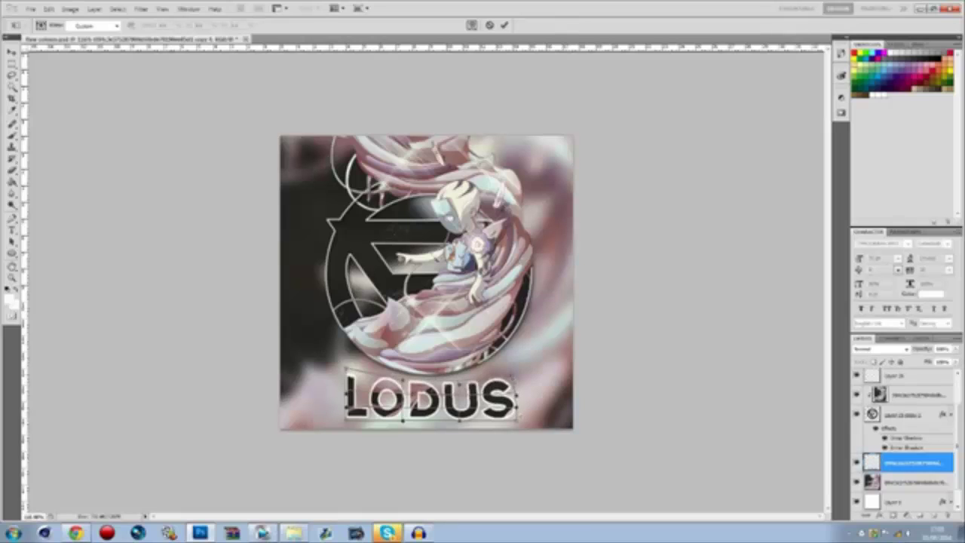
{"action": "left_click_drag", "start_coordinate": [519, 413], "coordinate": [520, 412]}
{"action": "left_click_drag", "start_coordinate": [412, 401], "coordinate": [404, 407]}
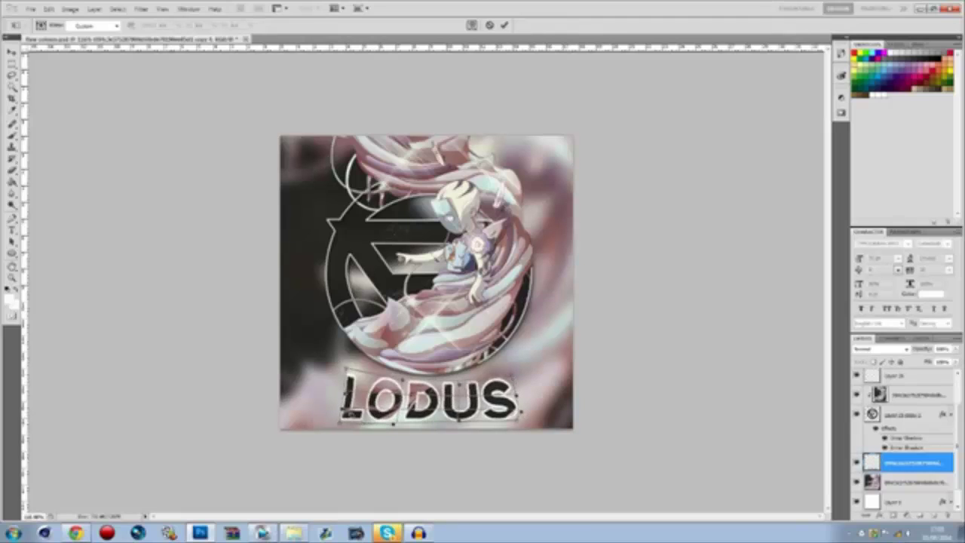
{"action": "left_click_drag", "start_coordinate": [349, 396], "coordinate": [339, 396]}
{"action": "key", "text": "Return"}
{"action": "scroll", "coordinate": [583, 365], "scroll_direction": "down", "scroll_amount": 1}
{"action": "scroll", "coordinate": [585, 363], "scroll_direction": "up", "scroll_amount": 1}
{"action": "scroll", "coordinate": [585, 361], "scroll_direction": "down", "scroll_amount": 1}
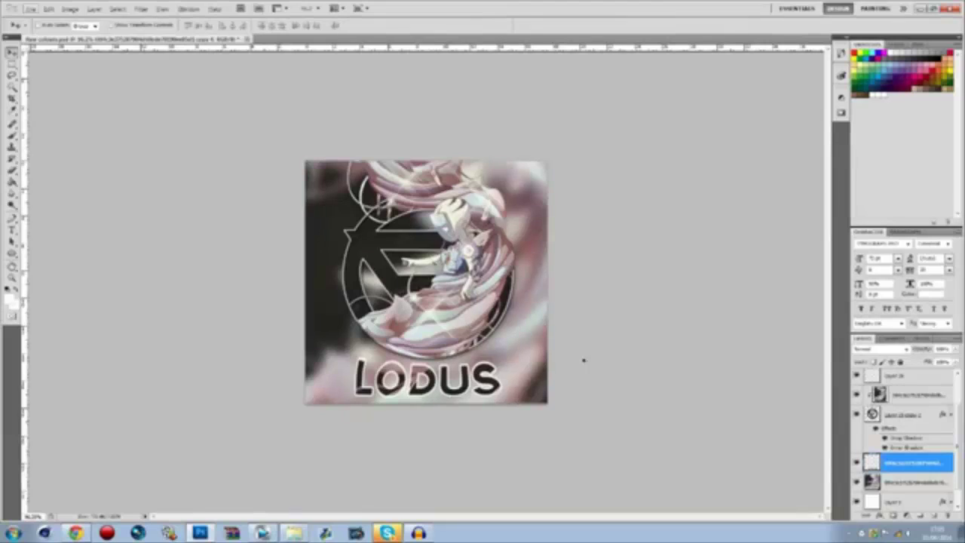